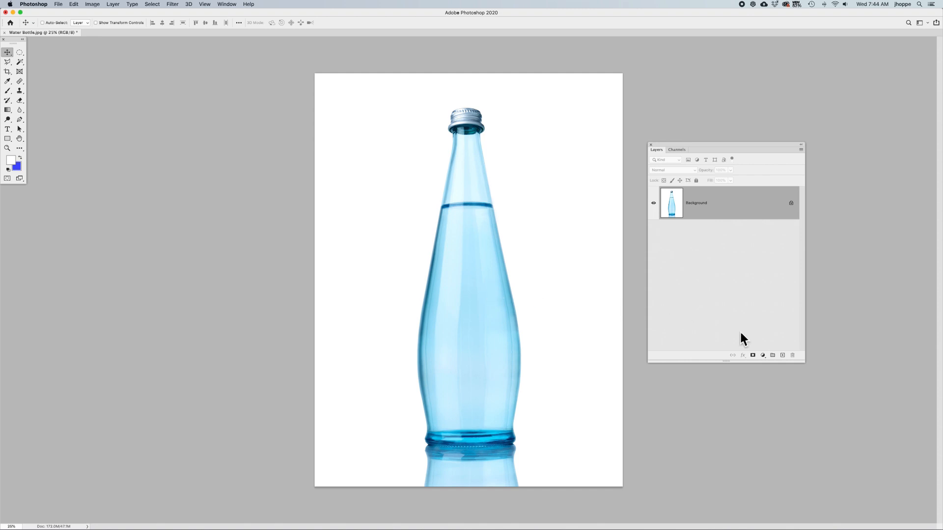
Add a new layer above the background and name it Bubble
click(782, 355)
double_click(693, 203)
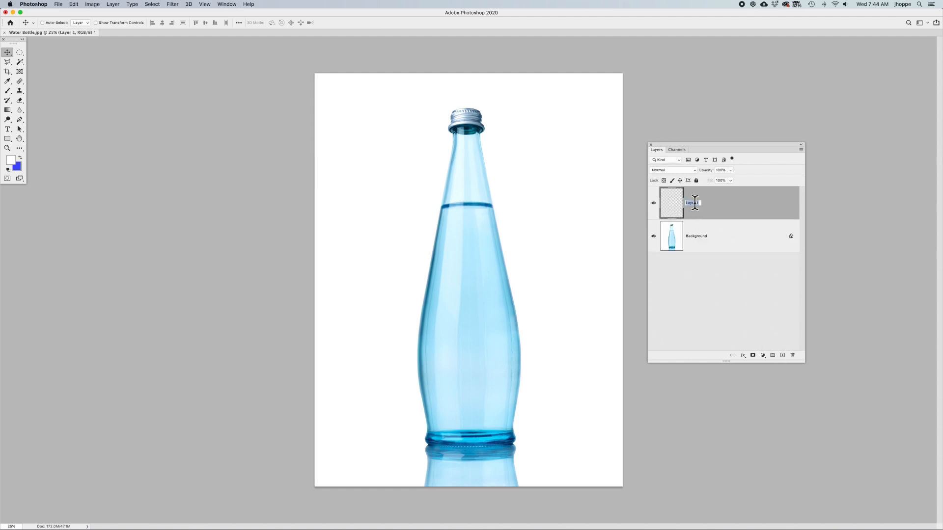
text(Bubble)
key(Return)
Fill a circular selection beside the bottle with white, deselect it, and move the circle onto the bottle's lower body
key(m)
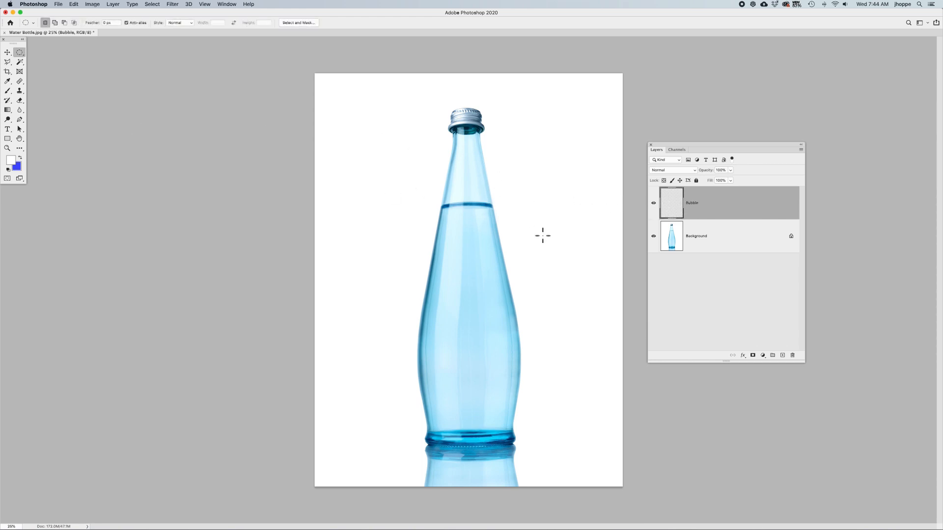
drag(552, 239, 611, 282)
key(alt+BackSpace)
key(v)
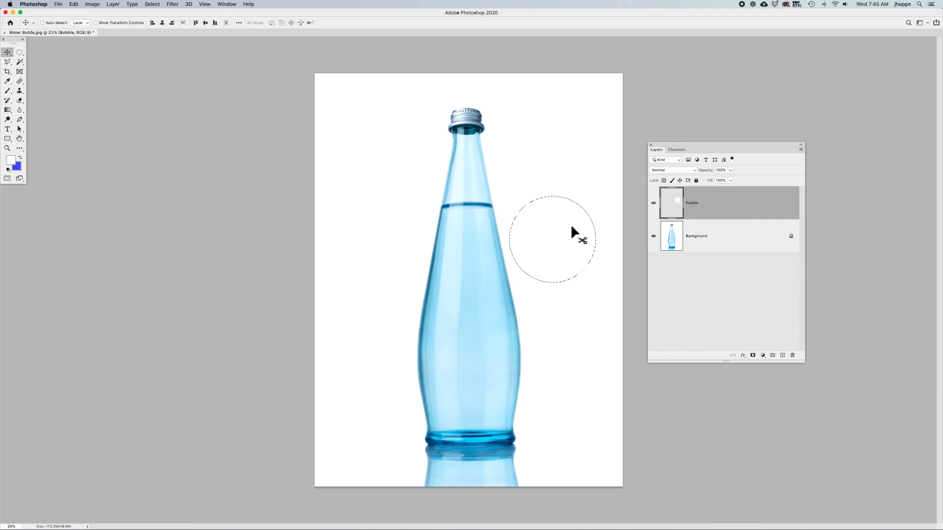
key(ctrl+d)
drag(566, 229, 483, 327)
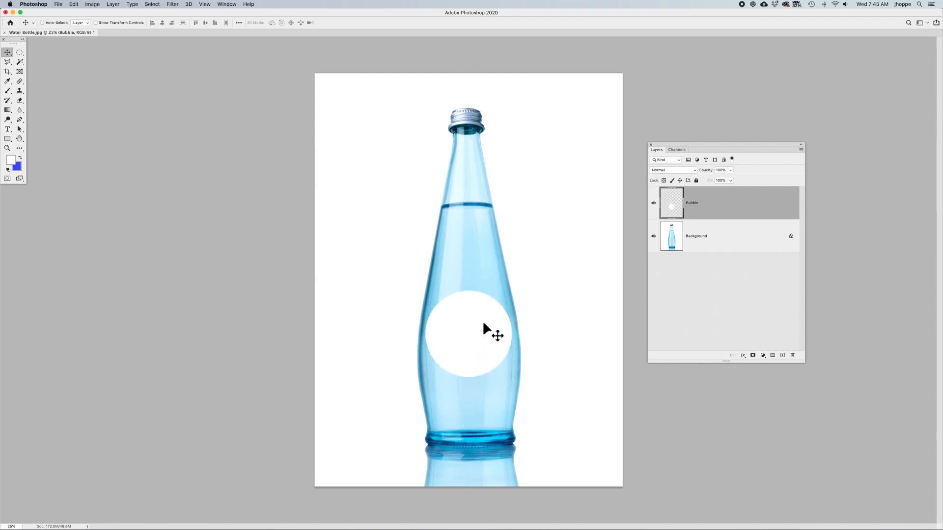
Add a new layer above Bubble and clip it to the white circle
click(782, 355)
drag(709, 220, 723, 218)
alt+click(724, 218)
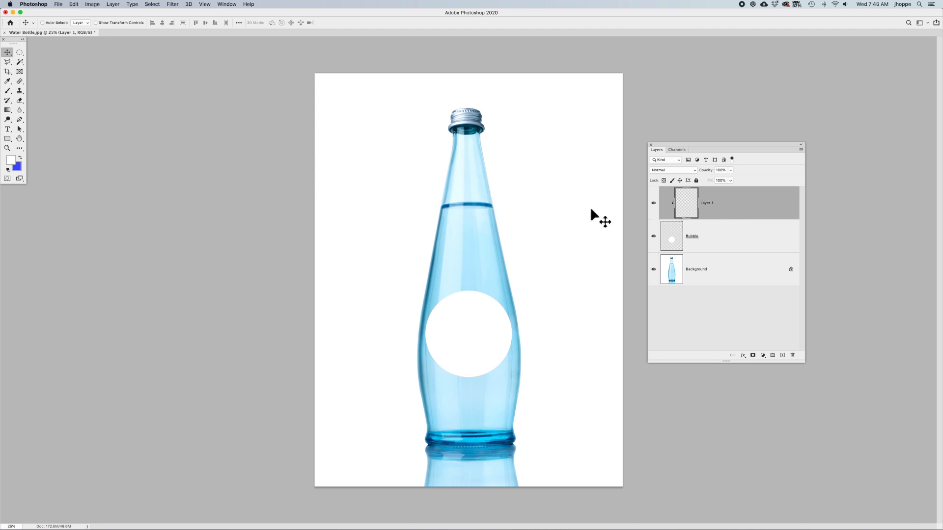
Draw a linear rainbow gradient diagonally across the circle, from its upper left edge to its lower right edge
key(g)
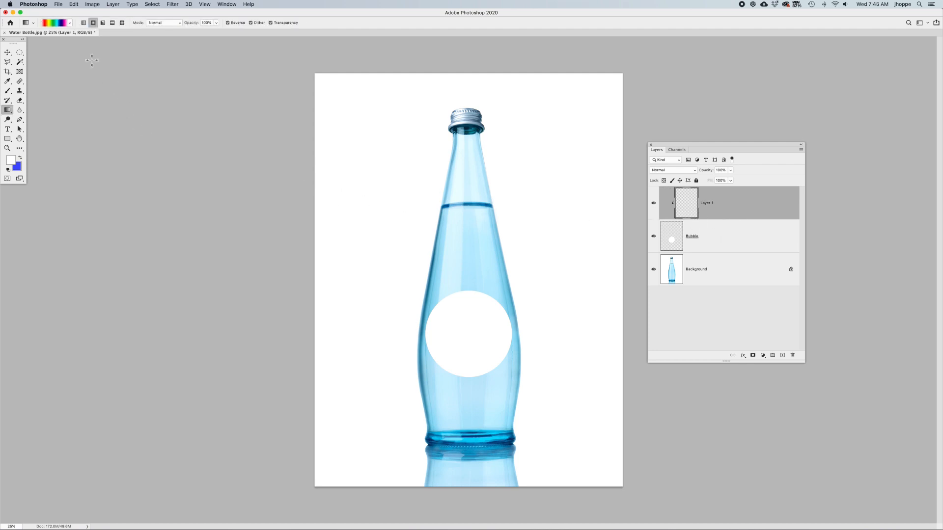
click(69, 22)
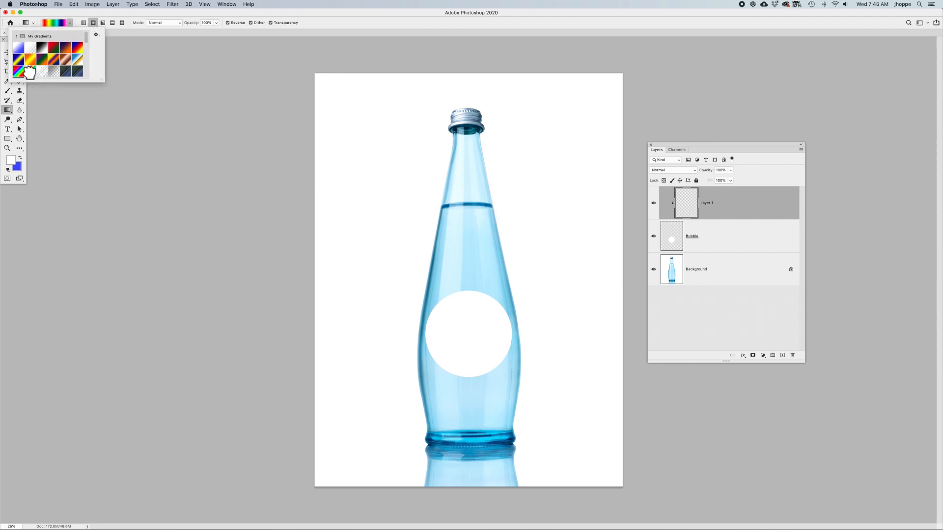
click(30, 74)
click(69, 18)
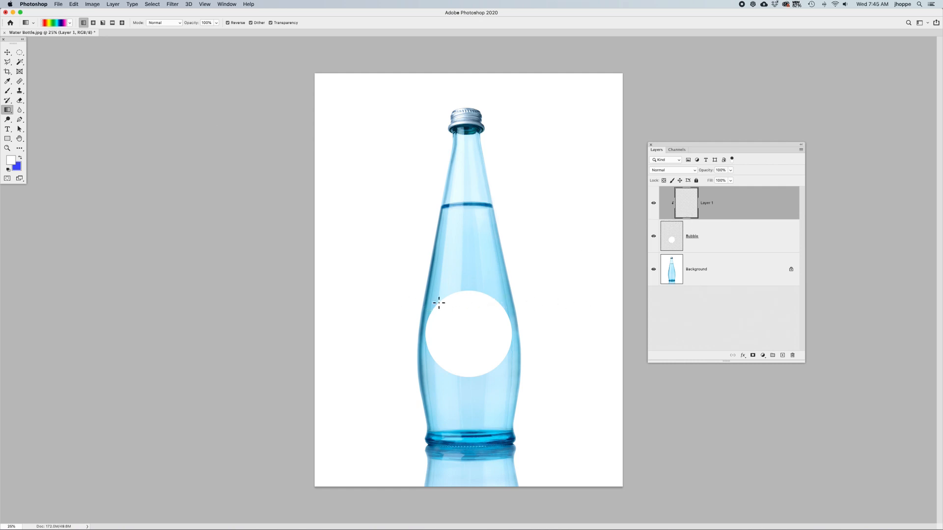
drag(441, 304, 501, 364)
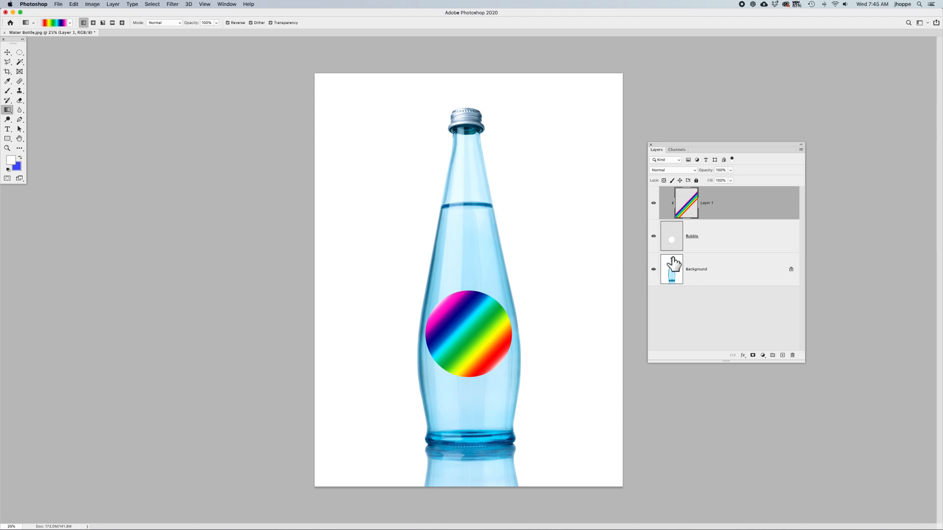
Twirl the middle of the rainbow gradient in the Liquify filter with a brush size of 4300
click(172, 4)
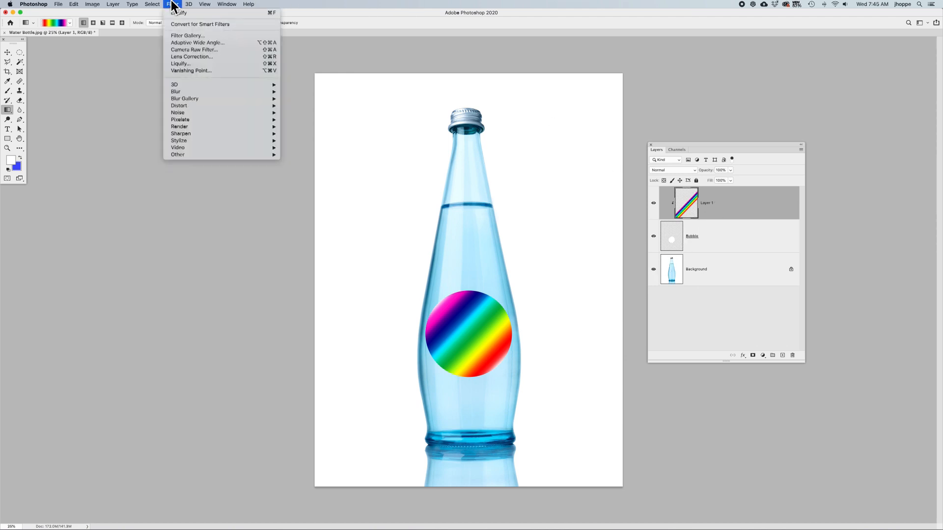
click(174, 63)
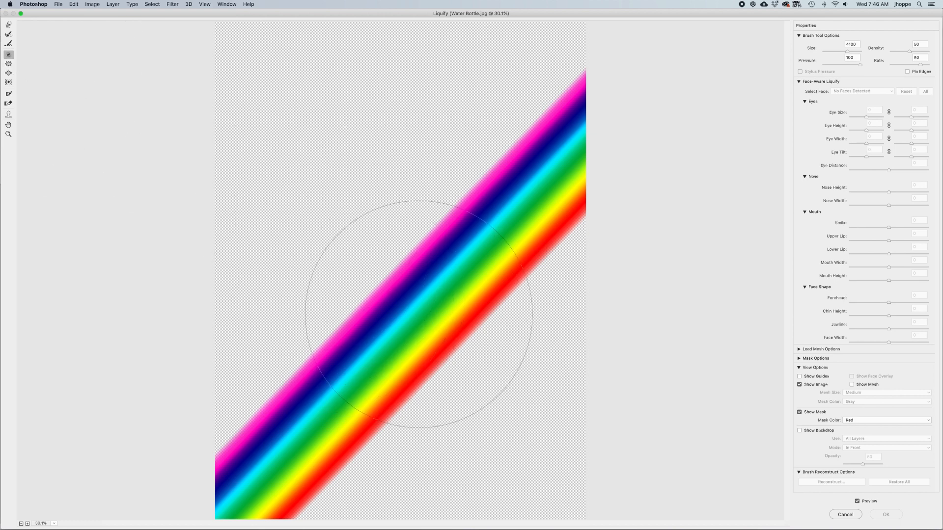
click(9, 54)
key(bracketright)
key(bracketright)
drag(421, 319, 420, 319)
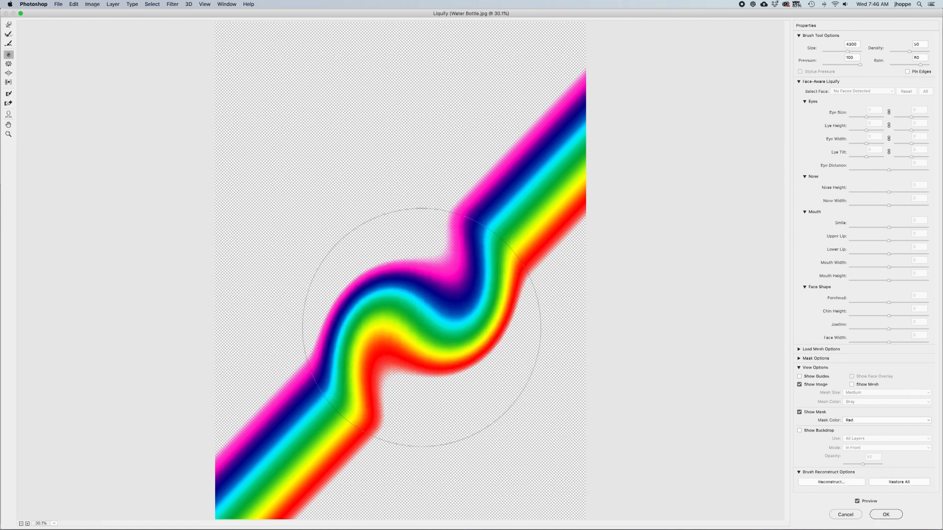
Bloat the middle of the twirled gradient with a brush size of 4000 and apply the Liquify filter
click(8, 73)
key(bracketright)
key(bracketright)
key(bracketright)
key(bracketright)
key(bracketright)
key(bracketright)
key(bracketright)
key(bracketright)
key(bracketright)
key(bracketright)
key(bracketright)
key(bracketright)
key(bracketright)
key(bracketright)
key(bracketright)
key(bracketright)
key(bracketright)
key(bracketright)
key(bracketright)
key(bracketright)
key(bracketright)
key(bracketright)
key(bracketright)
key(bracketright)
key(bracketright)
key(bracketright)
key(bracketright)
key(bracketright)
mouse_move(419, 327)
mouse_down()
mouse_move(426, 305)
mouse_move(405, 316)
mouse_move(422, 353)
mouse_move(427, 305)
mouse_move(413, 317)
mouse_move(436, 320)
mouse_move(419, 313)
mouse_move(393, 330)
mouse_move(411, 344)
mouse_move(442, 291)
mouse_move(436, 306)
mouse_move(433, 291)
mouse_move(427, 328)
mouse_move(446, 319)
mouse_move(426, 316)
mouse_up()
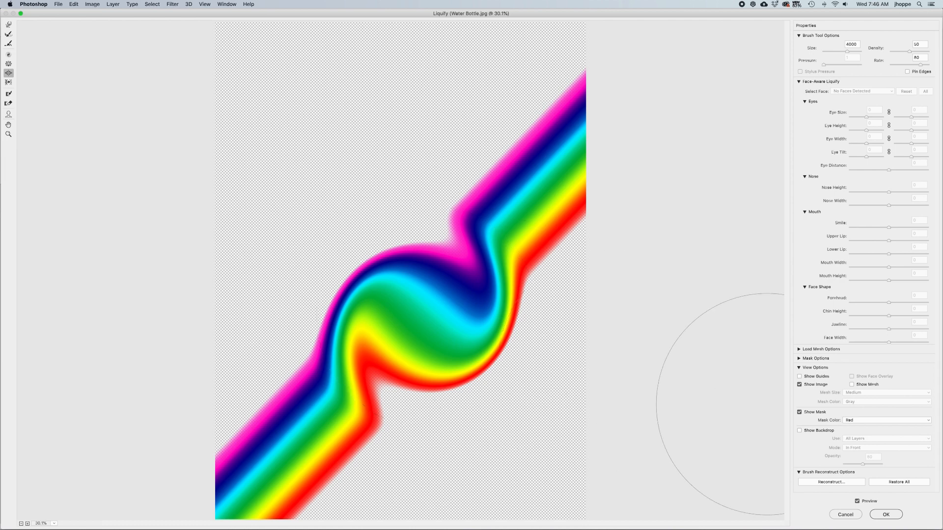
click(889, 514)
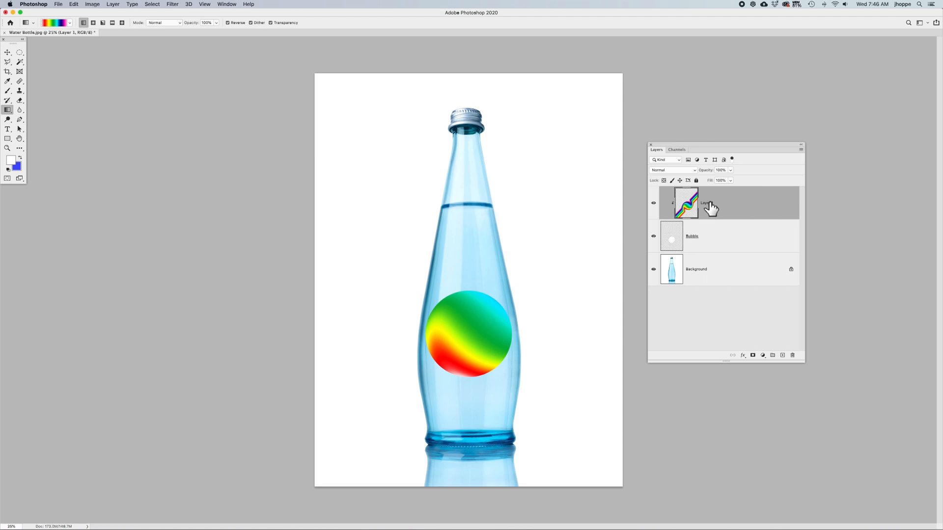
Scale the swirled gradient layer down to about 80% and position its twirled centre over the circle
key(v)
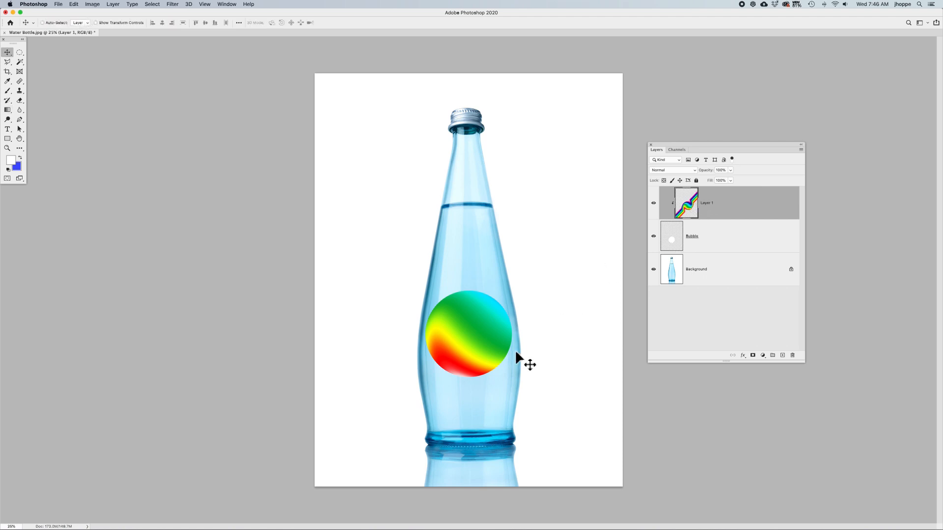
drag(487, 339, 490, 312)
key(ctrl+t)
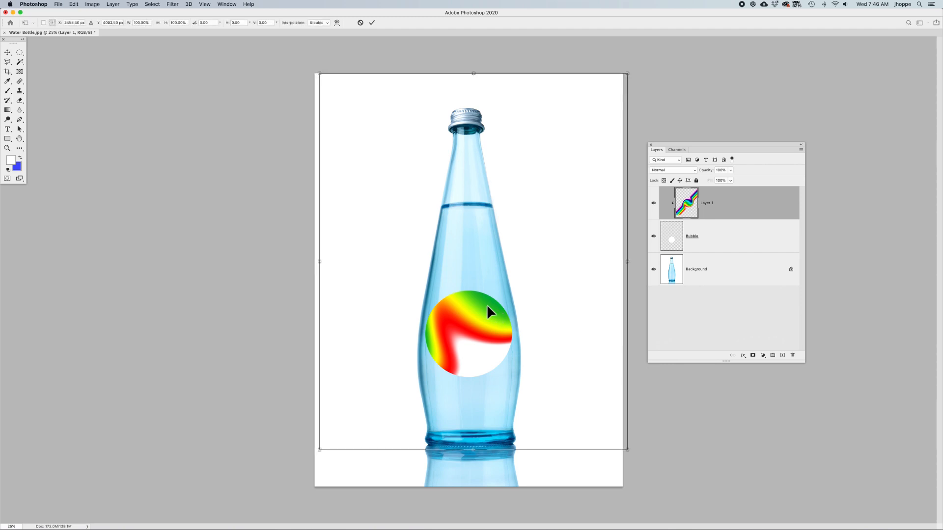
drag(319, 74, 351, 111)
drag(491, 348, 488, 394)
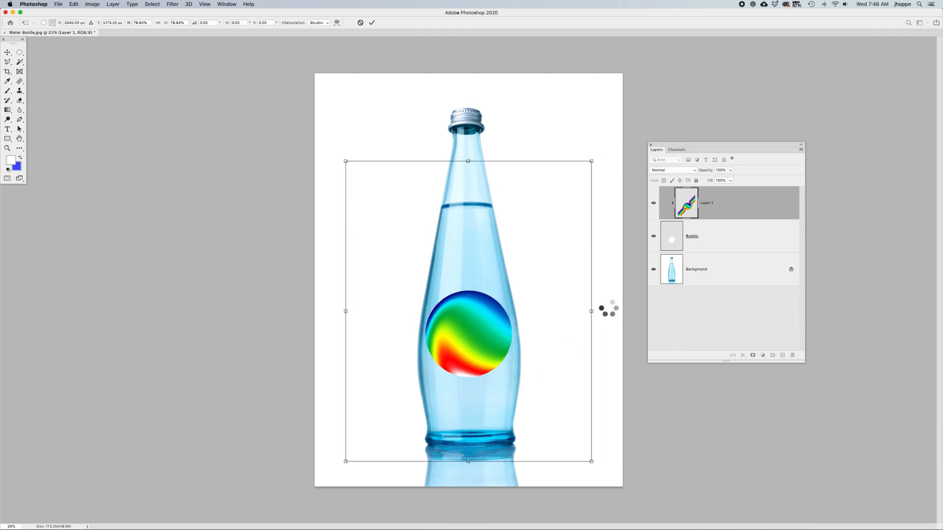
key(Return)
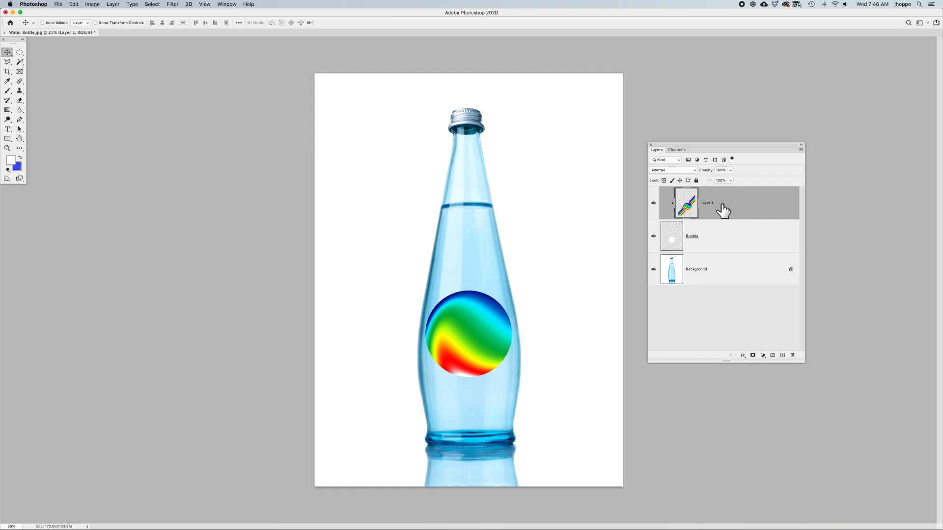
Lower the swirled rainbow layer's opacity to a faint tint and rename the layer gradient
drag(703, 172, 672, 172)
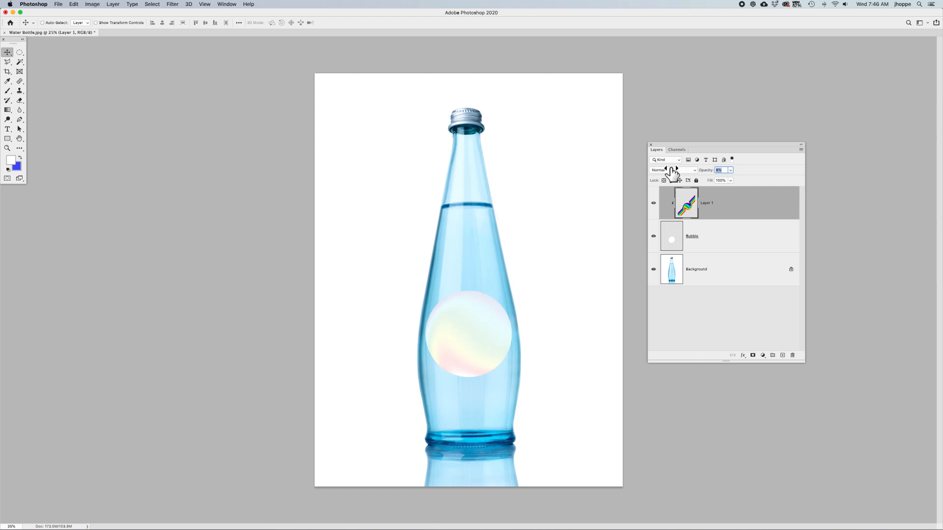
drag(671, 173, 673, 173)
double_click(705, 203)
text(R)
key(Return)
Add a layer clipped to the bubble and paint a soft black shadow along the circle's lower left edge
click(783, 356)
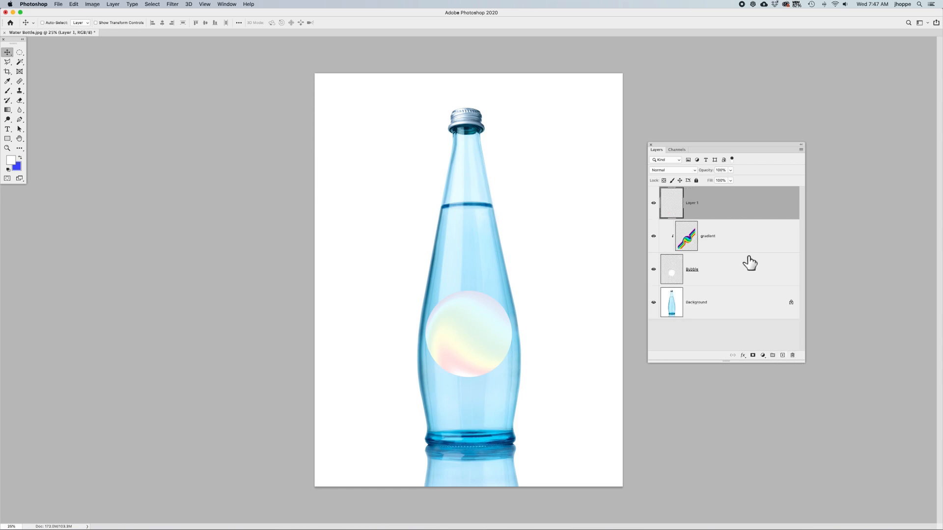
alt+click(741, 216)
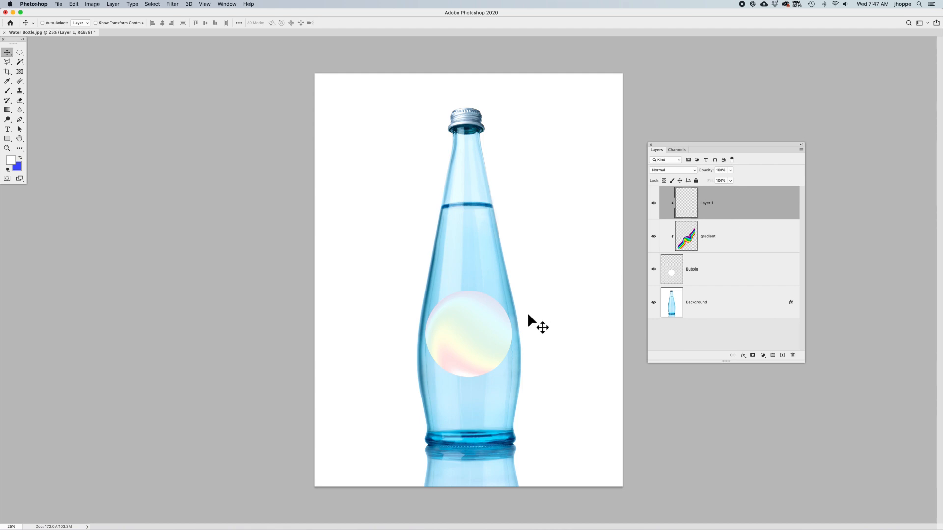
key(b)
click(20, 158)
click(8, 170)
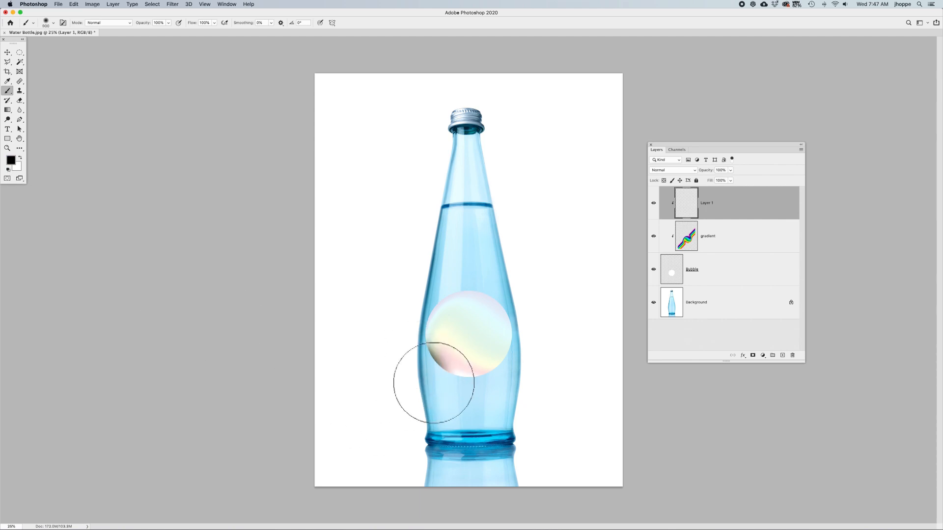
click(392, 343)
Set the black shadow layer's blend mode to Multiply and its opacity to 48%
click(670, 170)
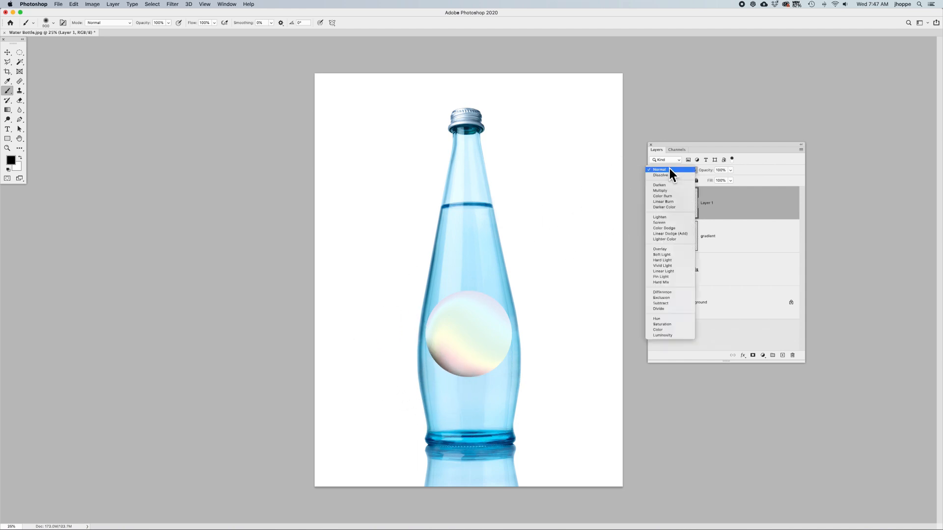
click(671, 189)
drag(708, 175, 688, 173)
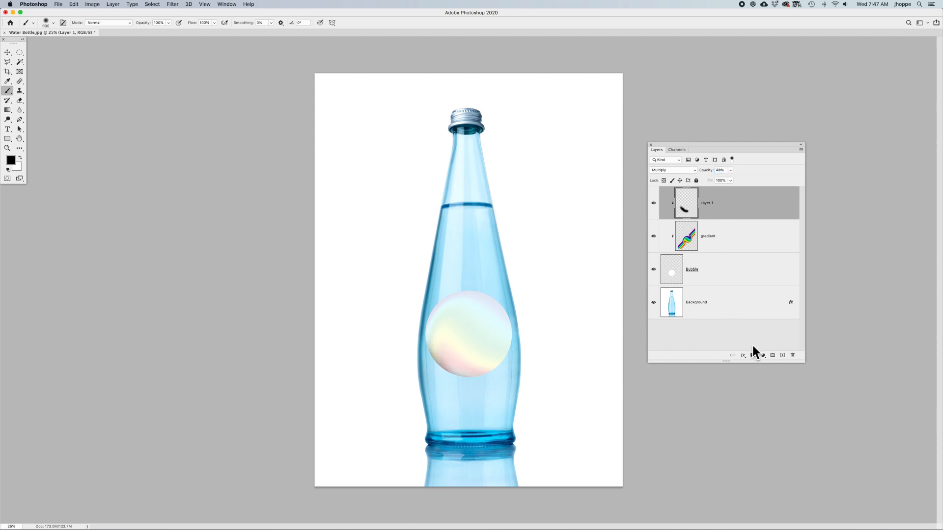
Add another clipped layer on top and paint a soft white highlight along the circle's upper right edge
click(782, 355)
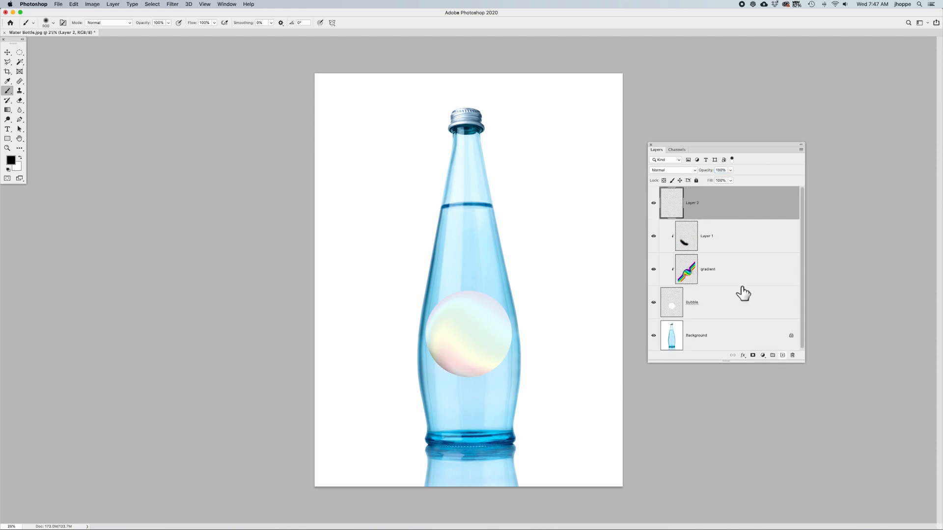
alt+click(735, 215)
click(20, 158)
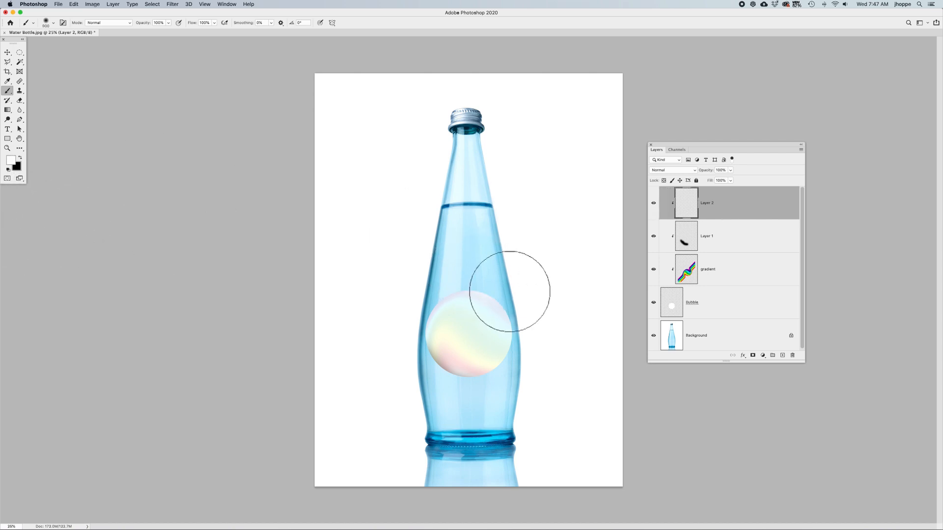
mouse_move(437, 283)
mouse_down()
mouse_move(479, 288)
mouse_move(526, 340)
mouse_up()
Set the highlight layer to Screen with slightly reduced opacity, and lower the shadow layer's opacity to about 38%
click(669, 170)
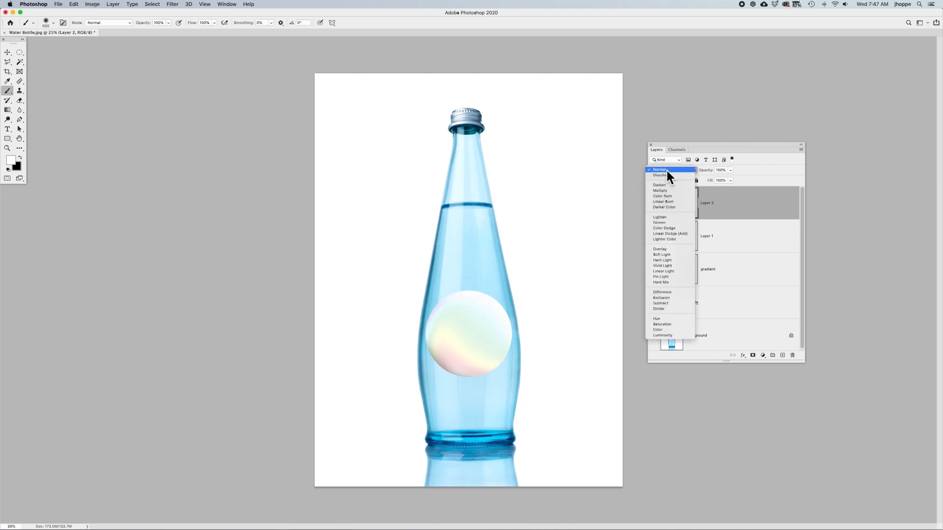
click(668, 222)
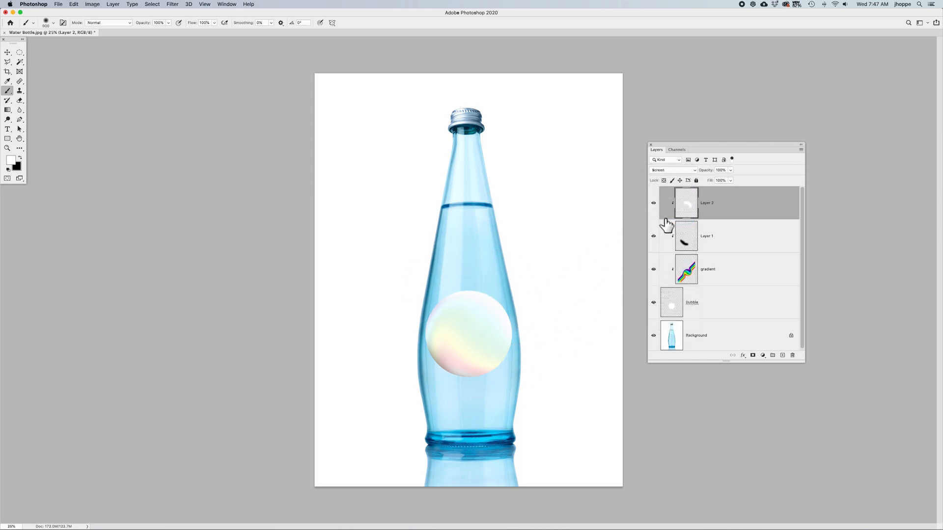
drag(705, 171, 699, 171)
click(690, 239)
drag(707, 171, 701, 171)
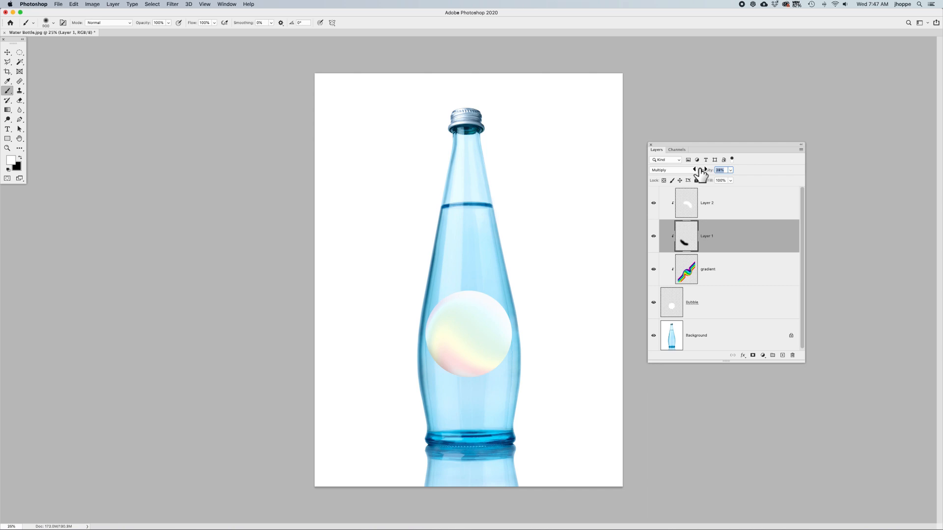
Add a layer at the top of the clipped stack and paint two thin curved white streaks across the circle with a small brush
click(783, 355)
drag(720, 240, 721, 201)
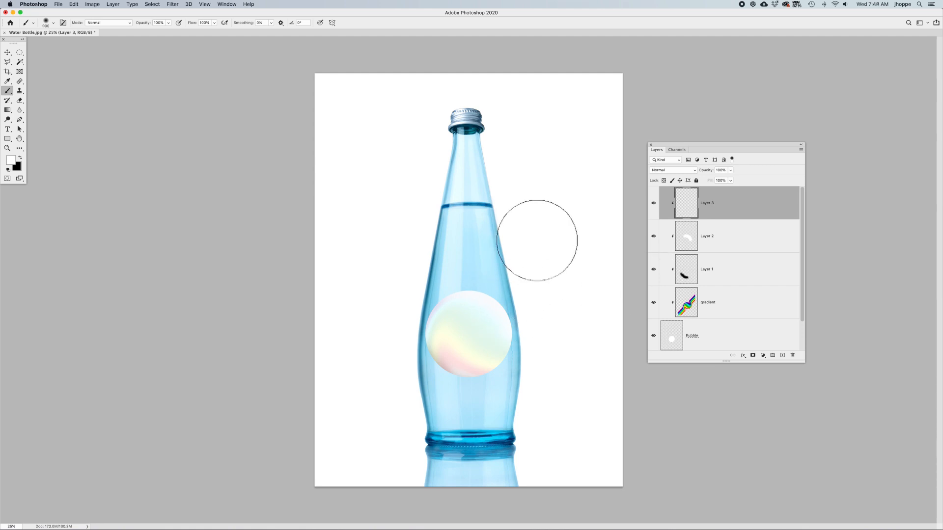
key(bracketleft)
key(bracketleft)
key(bracketleft)
key(bracketleft)
key(bracketleft)
key(bracketleft)
key(bracketleft)
key(bracketleft)
key(bracketleft)
key(bracketleft)
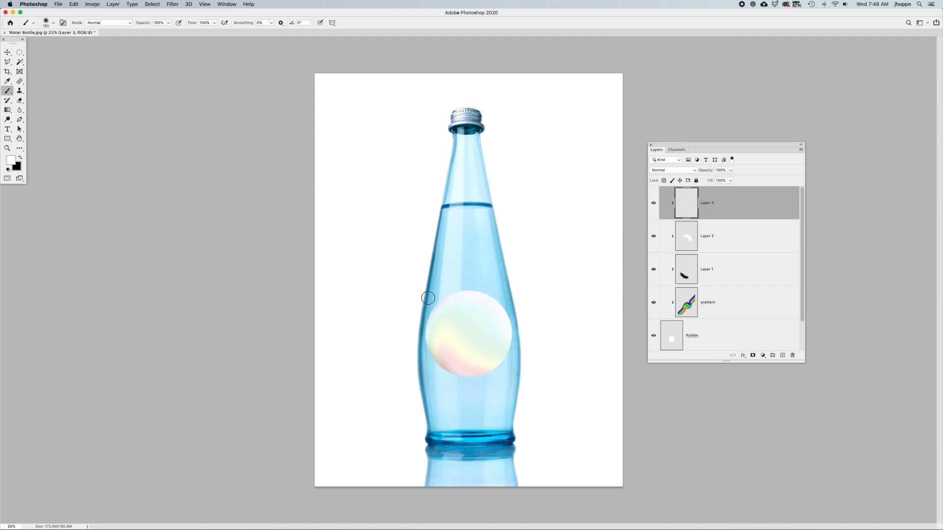
drag(435, 304, 512, 352)
drag(490, 347, 423, 325)
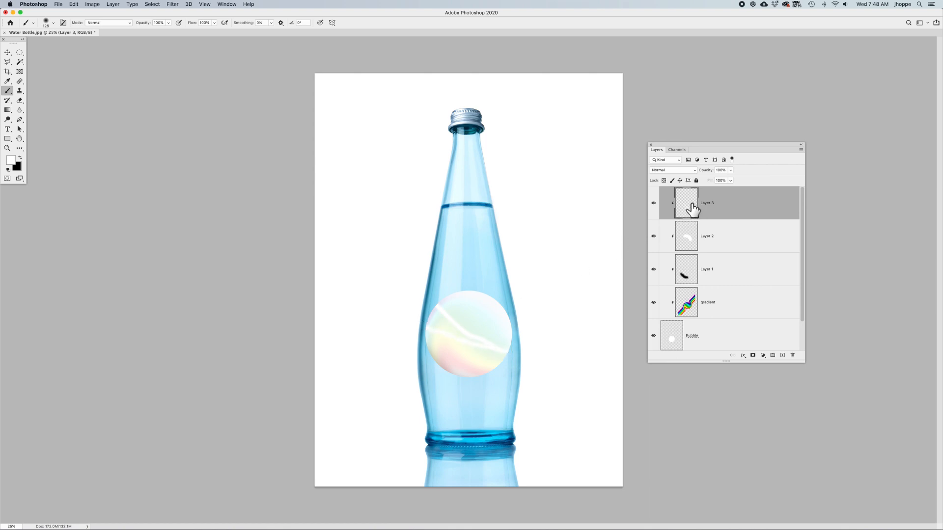
Soften the white streaks on the top clipped layer with a Gaussian Blur
click(172, 4)
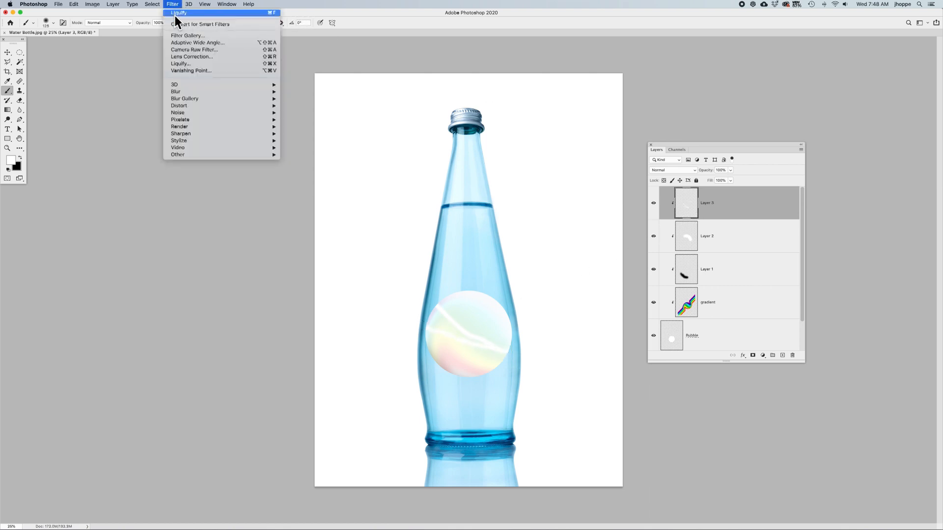
mouse_move(183, 92)
click(299, 120)
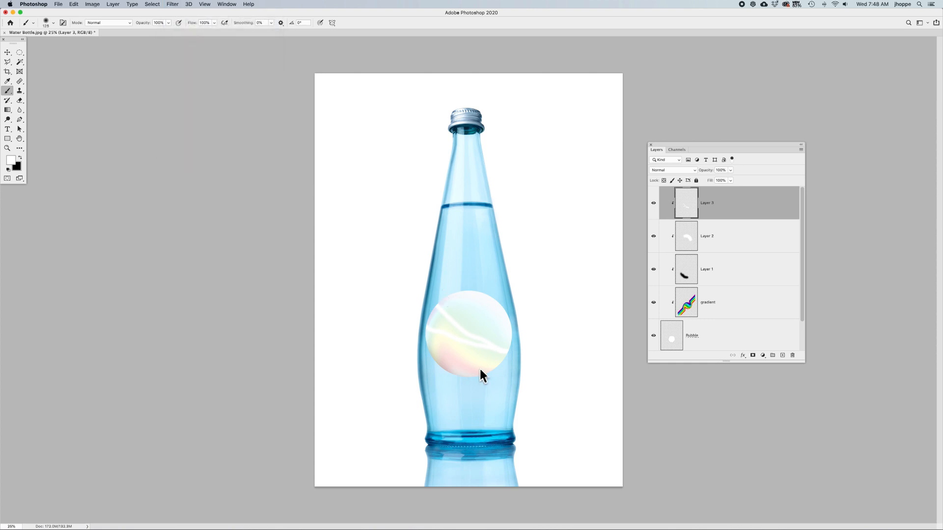
click(486, 344)
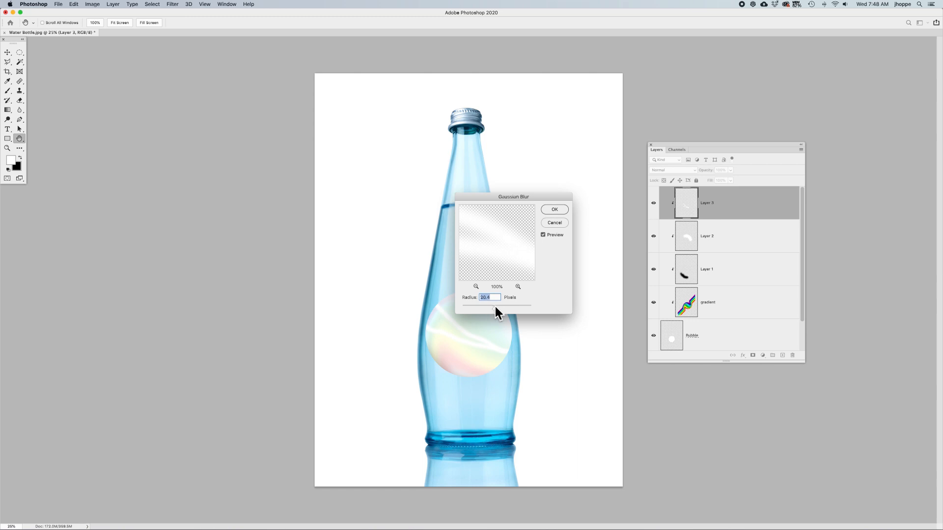
mouse_move(499, 307)
mouse_down()
mouse_move(511, 306)
mouse_move(499, 306)
mouse_up()
key(Return)
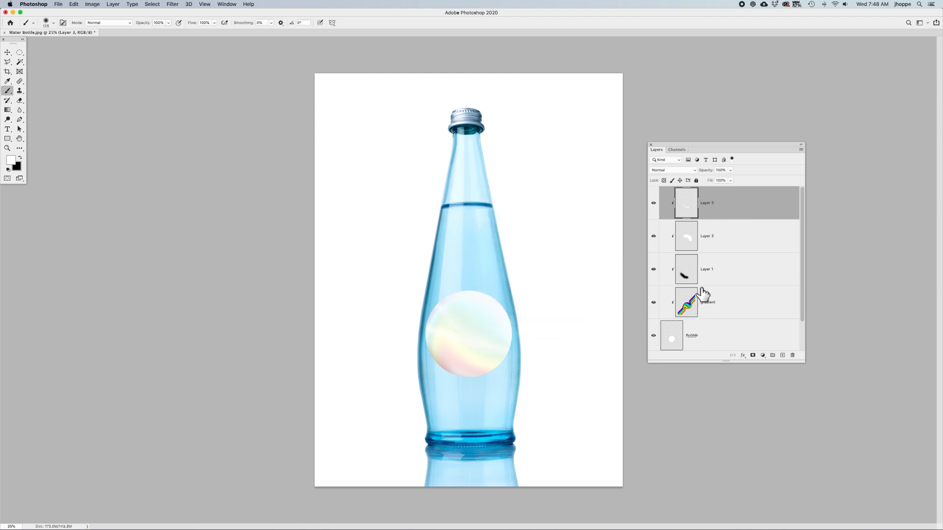
Rename the highlight layer Hi, the black shading layer Shadow and the blurred streaks layer Line reflections
double_click(708, 237)
text(Hi)
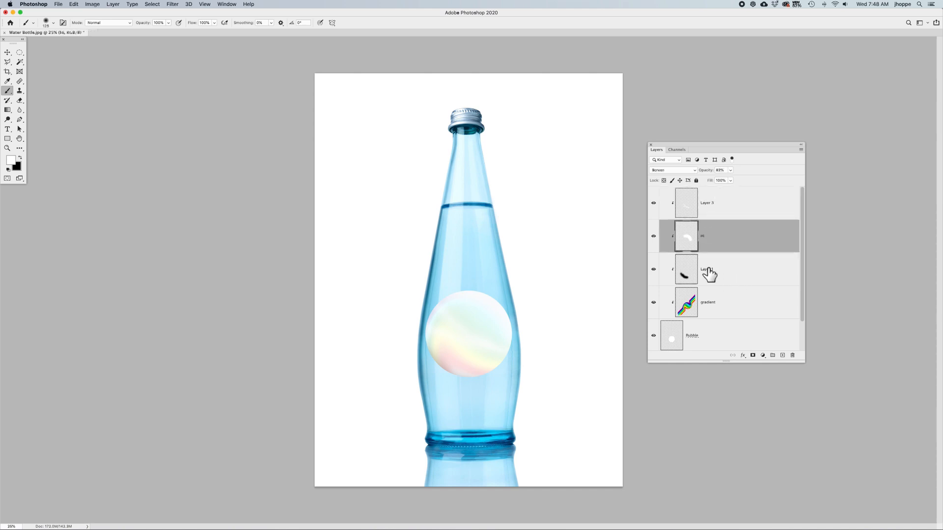
double_click(708, 270)
text(Shadow)
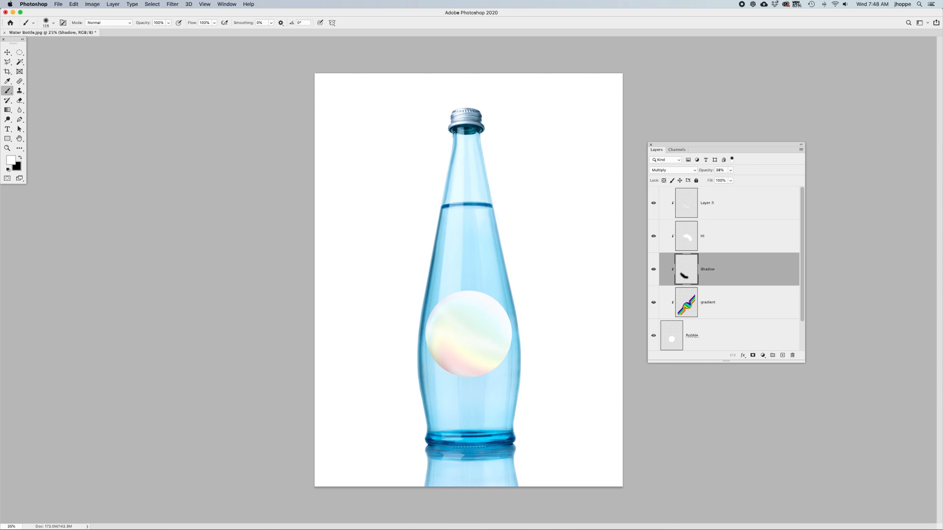
click(707, 203)
text(Line reflections)
key(Return)
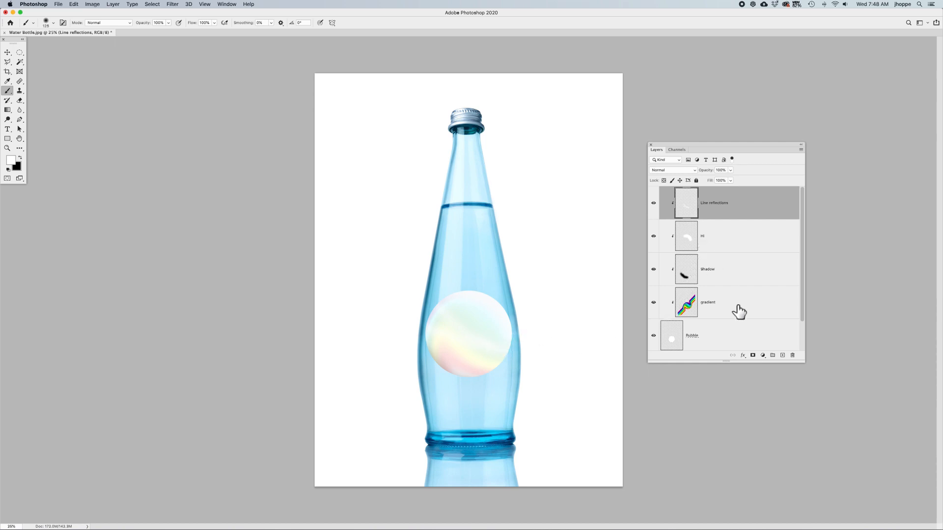
Add a new unclipped layer on top and paint a small soft white dot near the circle's upper right edge
click(782, 355)
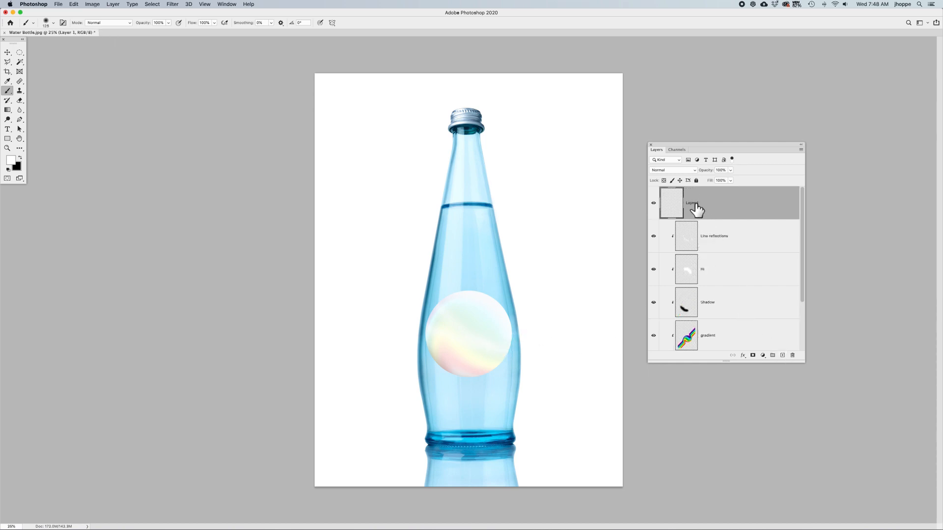
key(super+equal)
key(super+equal)
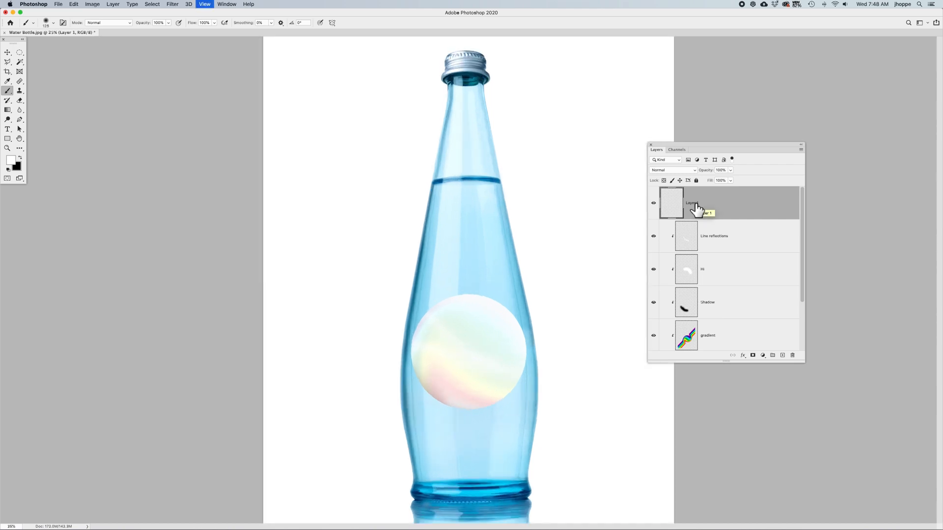
drag(566, 307, 523, 260)
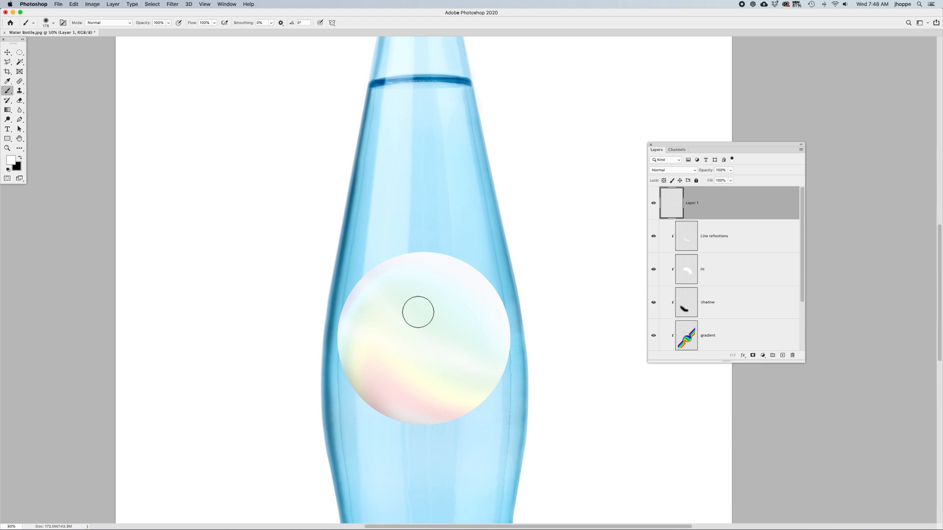
key(bracketright)
key(bracketright)
right_click(438, 301)
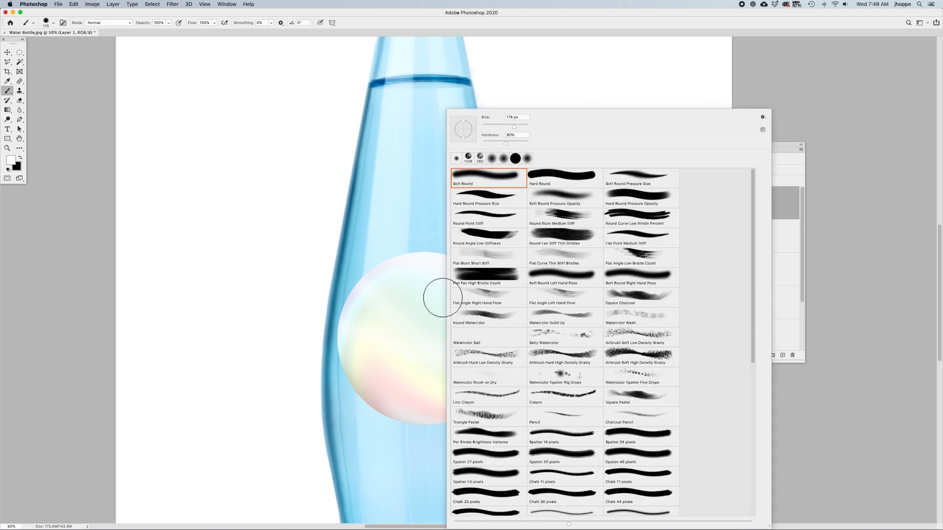
click(390, 320)
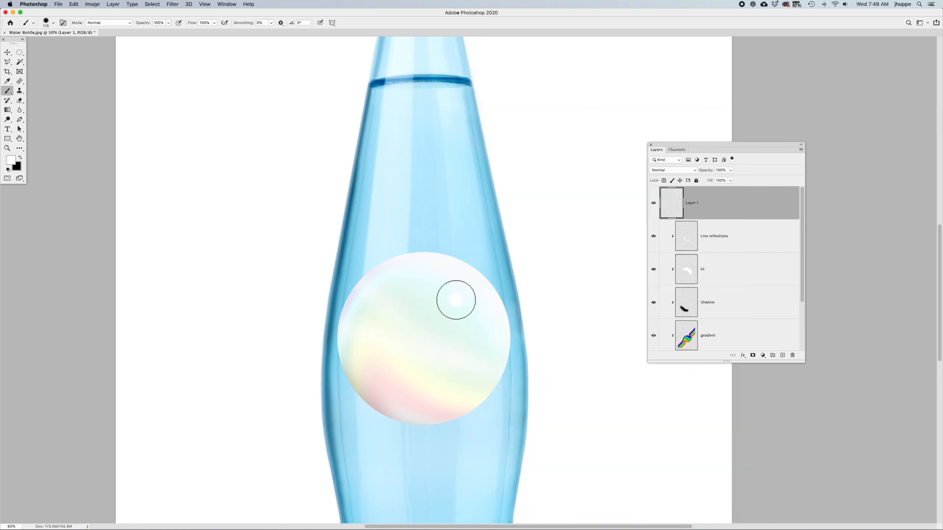
Paint a larger white dot near the circle's bottom edge and lower the dot layer's opacity to about 78%
key(bracketright)
key(bracketright)
key(bracketright)
key(bracketright)
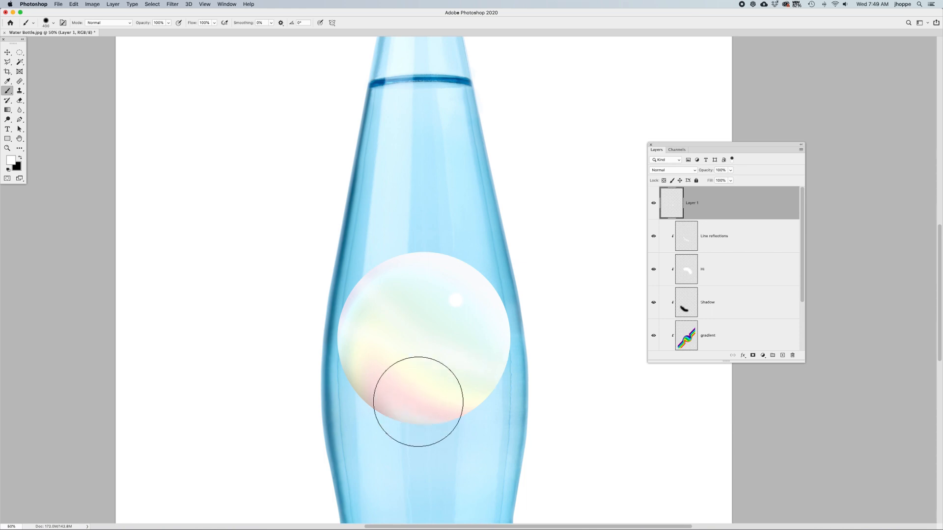
click(417, 403)
drag(707, 170, 699, 174)
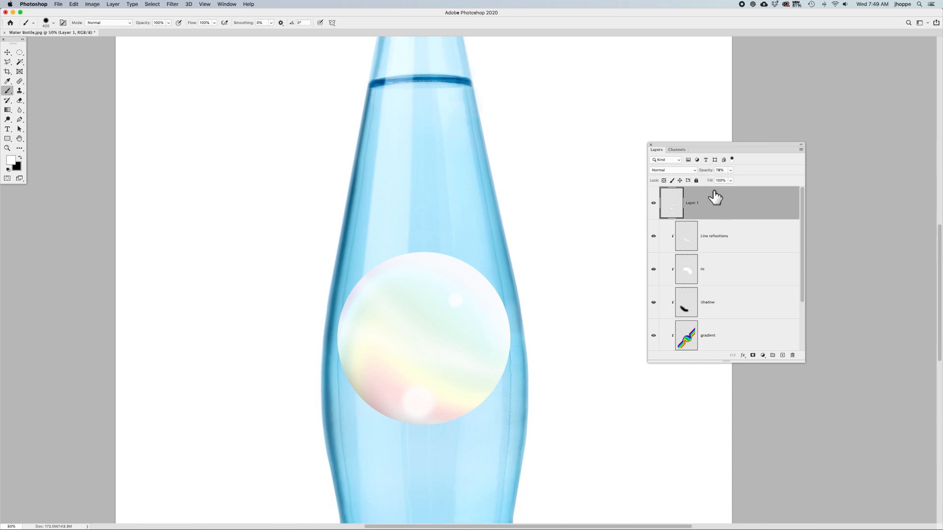
On a new top layer, outline a curved window-shaped reflection near the circle's upper left edge with the Pen tool and fill it white
click(782, 355)
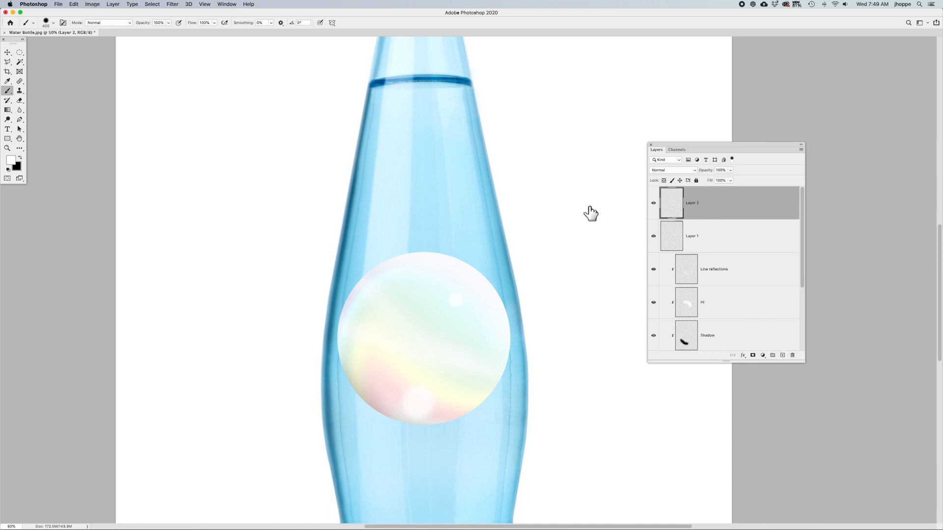
key(p)
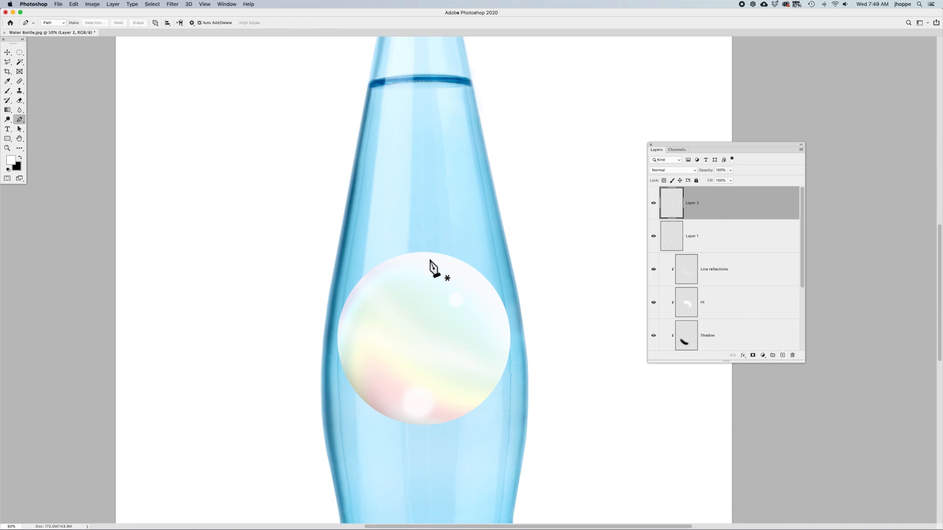
click(385, 281)
click(392, 288)
click(419, 282)
alt+click(421, 283)
click(423, 269)
drag(377, 289, 370, 293)
key(Return)
key(super+z)
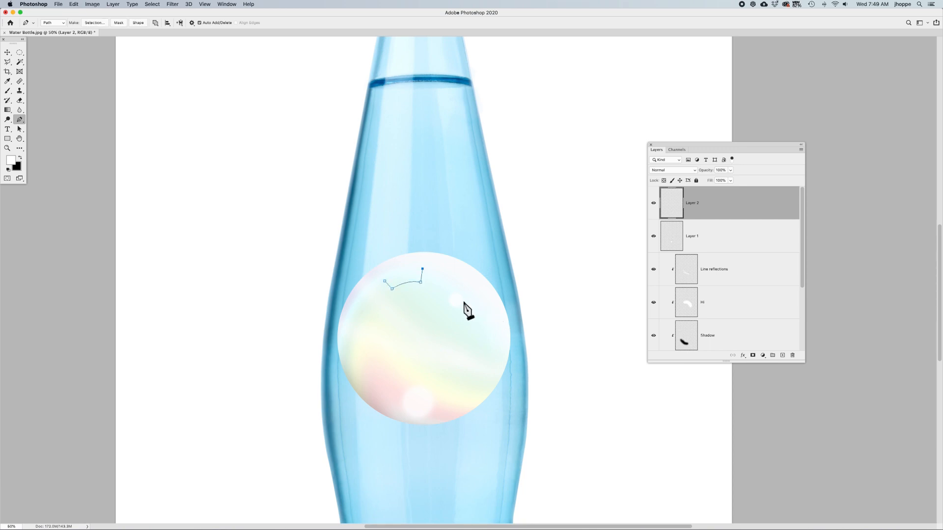
drag(385, 282, 378, 291)
key(super+Return)
key(super+d)
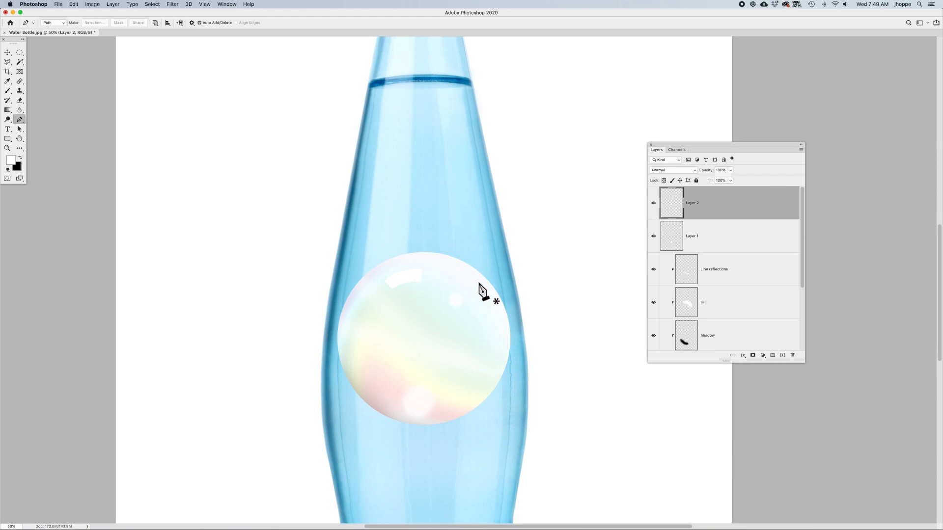
Apply a slight Gaussian Blur to the window-shaped reflection to soften its edges
click(173, 4)
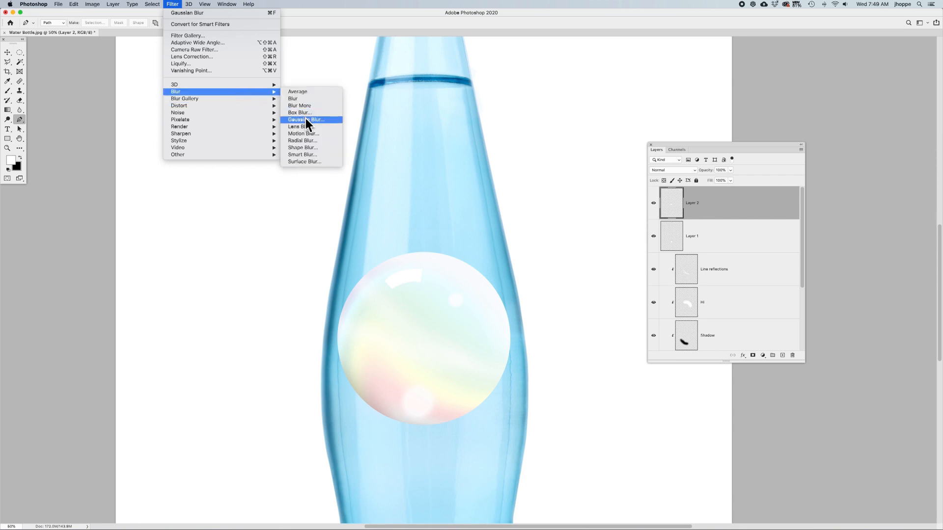
click(306, 119)
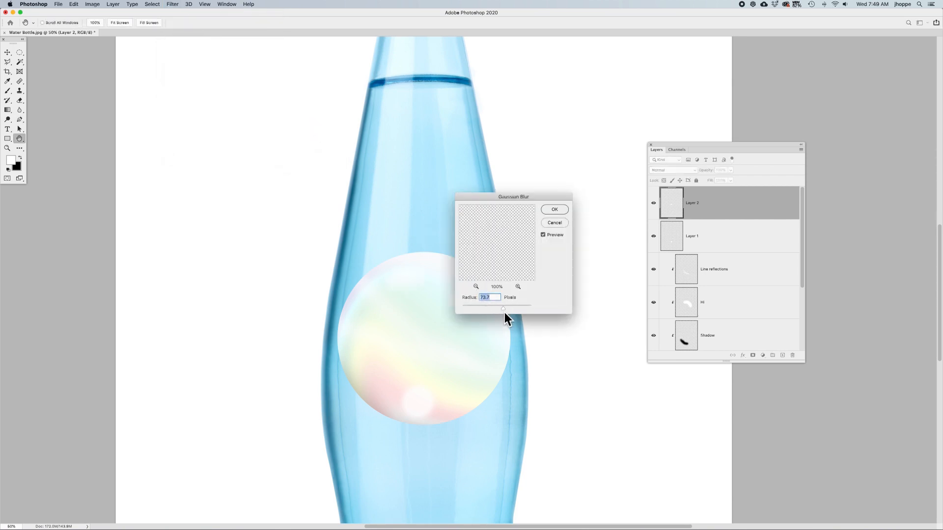
drag(488, 308, 491, 309)
key(Return)
key(p)
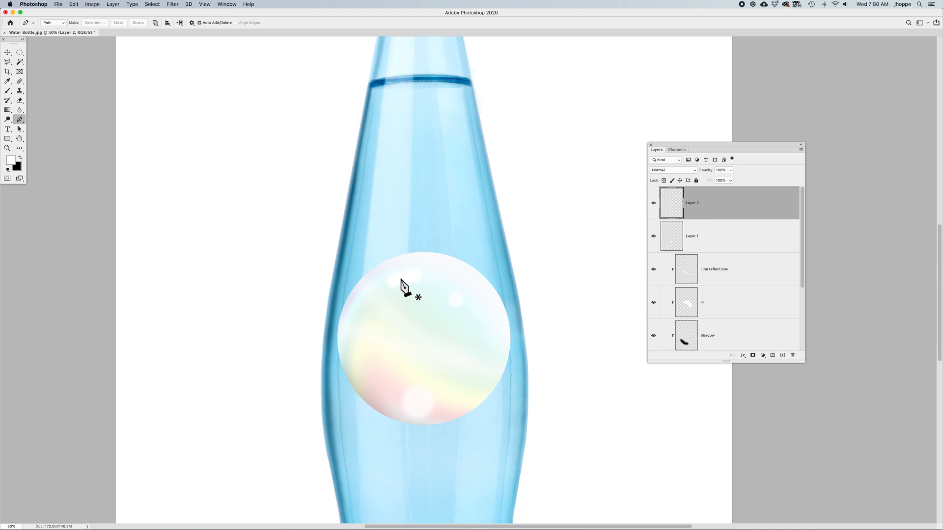
Select every layer from Bubble up to the window reflection and convert them into one Smart Object
scroll(746, 329, down, 3)
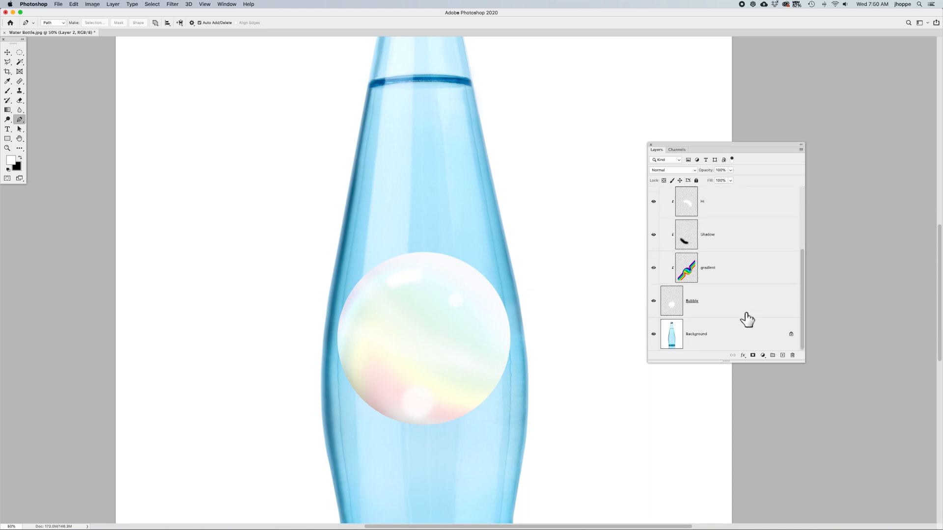
click(747, 318)
scroll(745, 316, up, 3)
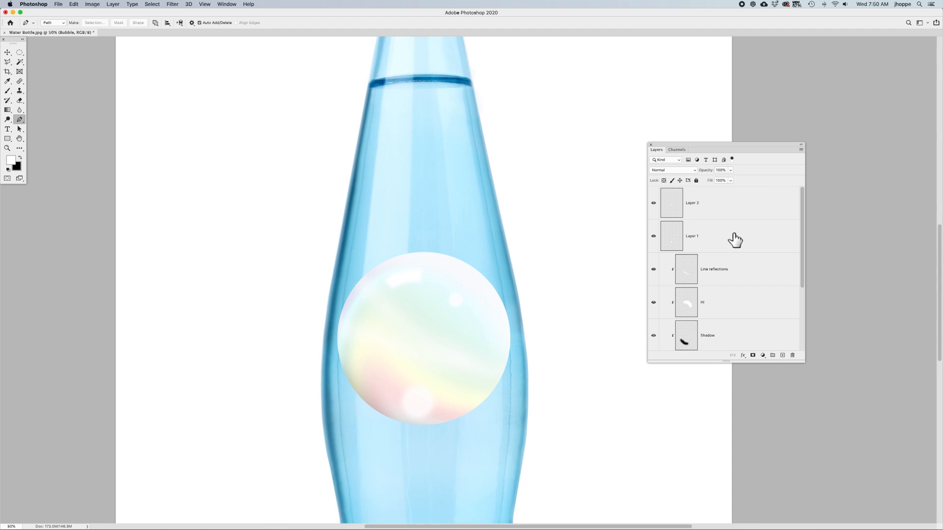
shift+click(738, 213)
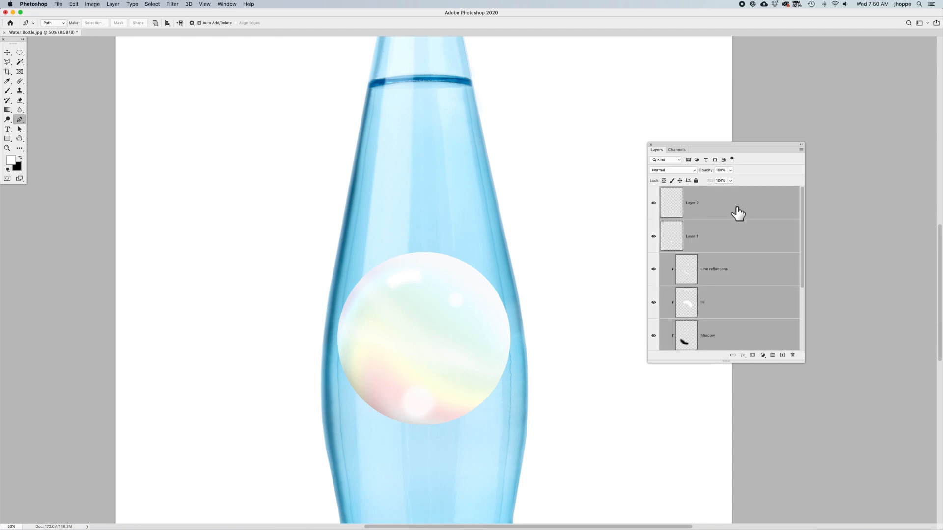
right_click(730, 205)
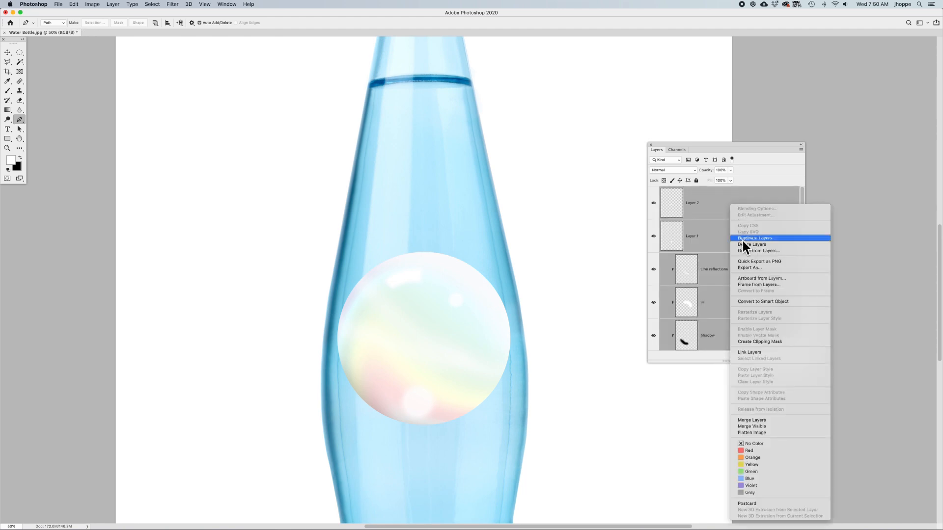
click(773, 299)
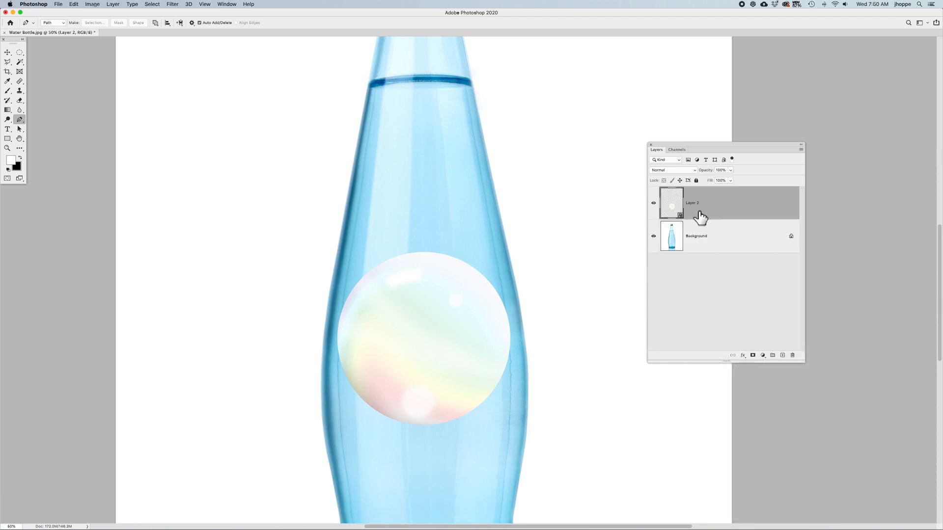
Add a black Multiply Inner Glow to the bubble Smart Object and set its opacity to 13%
click(742, 355)
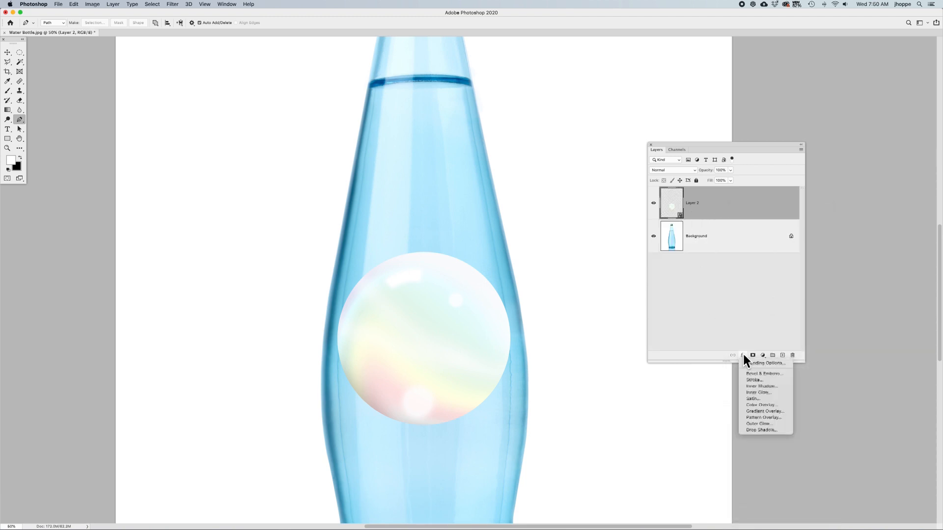
click(758, 393)
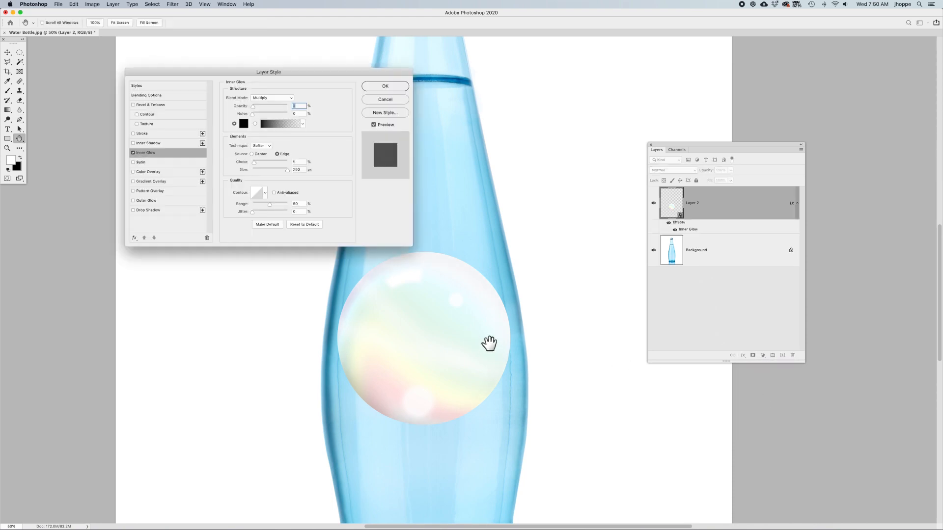
scroll(474, 341, right, 2)
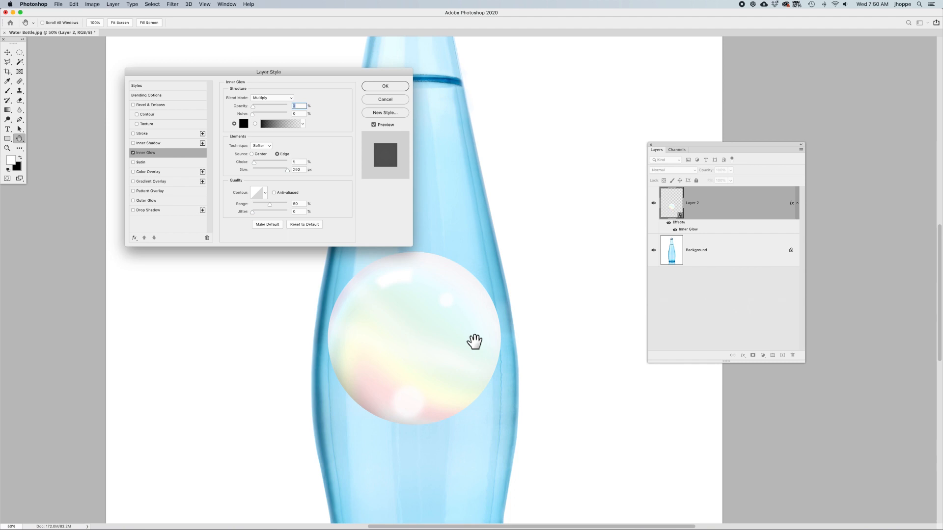
drag(249, 76, 245, 93)
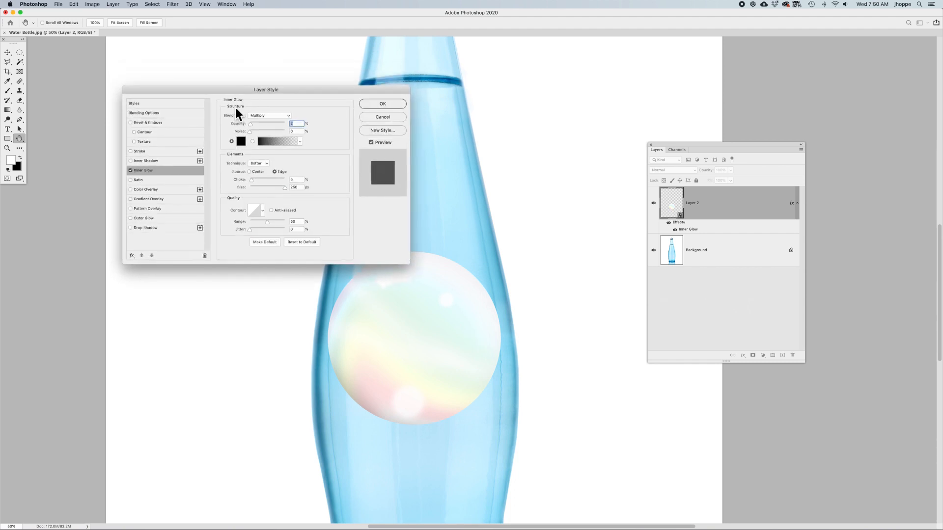
drag(244, 127, 259, 124)
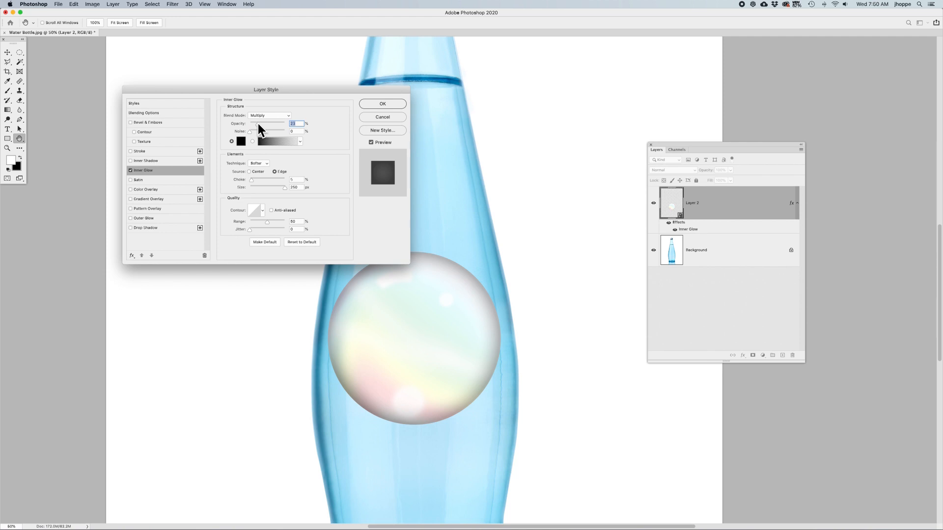
drag(258, 123, 255, 122)
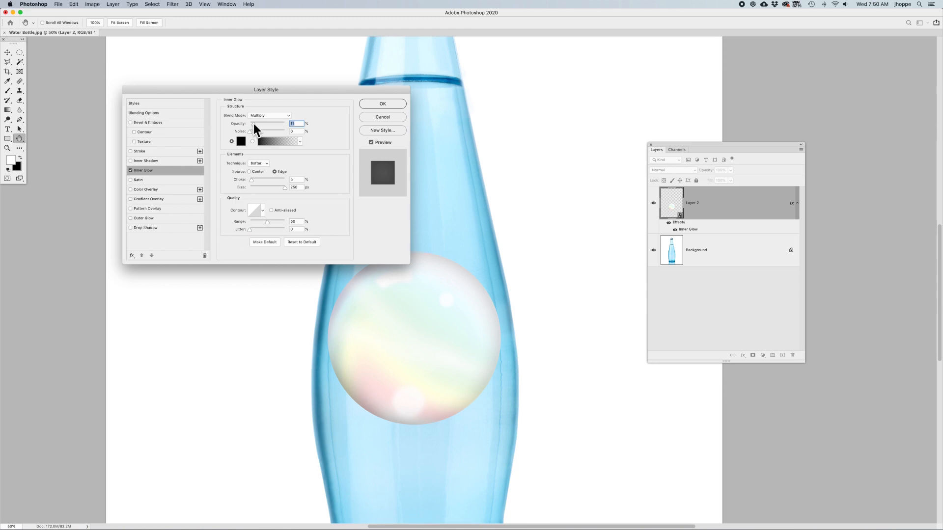
drag(255, 127, 256, 128)
Set the Inner Glow choke to 0% with a half-round contour and apply the layer style
mouse_move(252, 186)
mouse_down()
mouse_move(263, 185)
mouse_move(249, 185)
mouse_up()
click(263, 209)
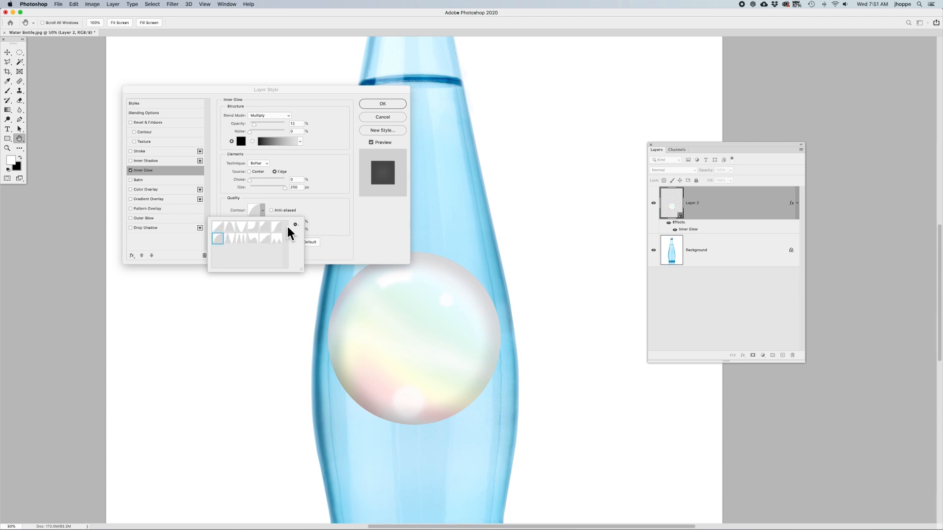
click(277, 226)
click(219, 240)
click(389, 106)
click(387, 105)
key(p)
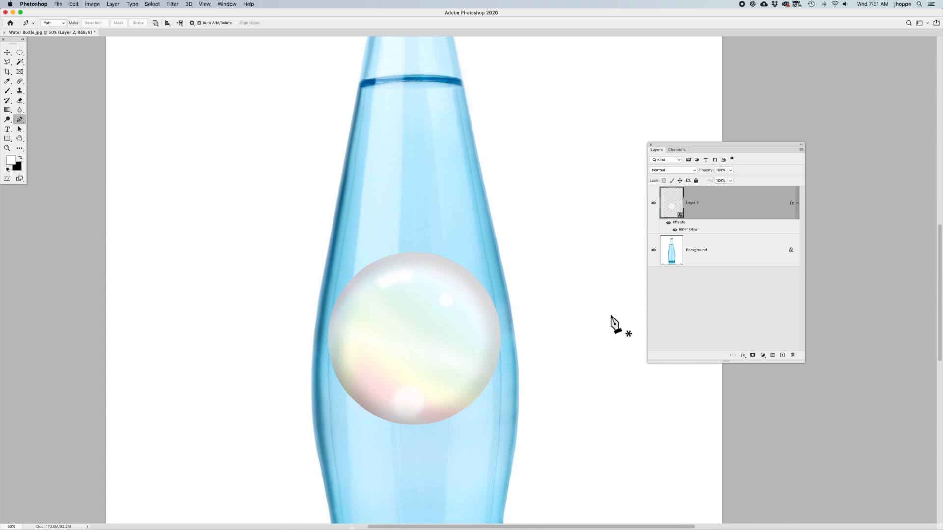
Set the bubble Smart Object's blend mode to Soft Light and lower its Inner Glow opacity
click(678, 172)
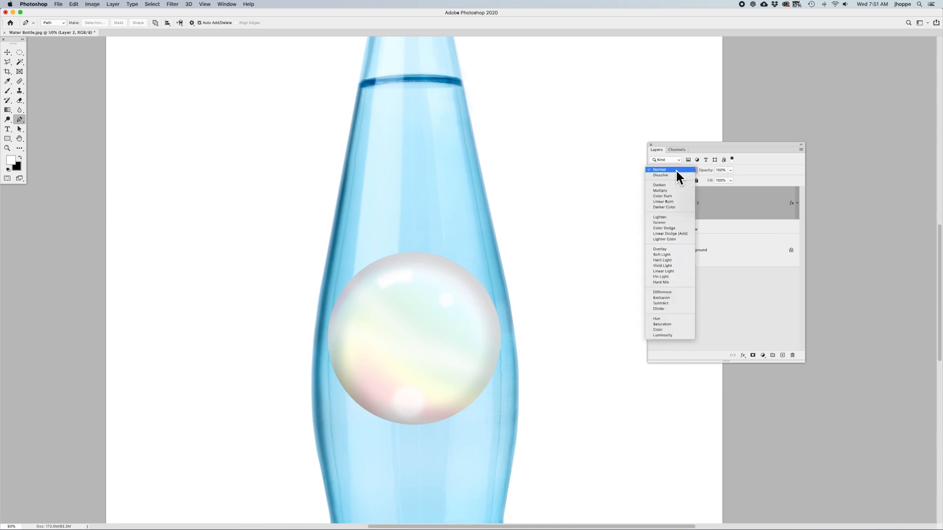
click(677, 255)
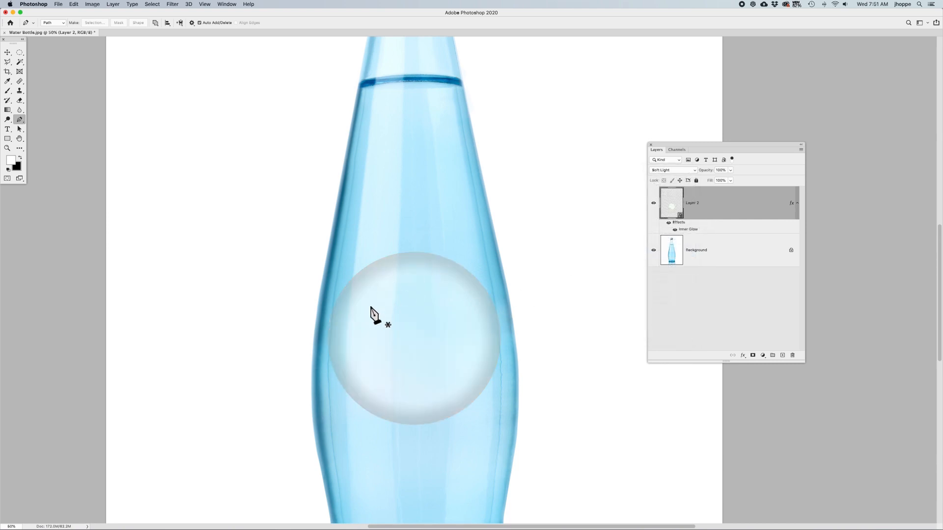
double_click(685, 230)
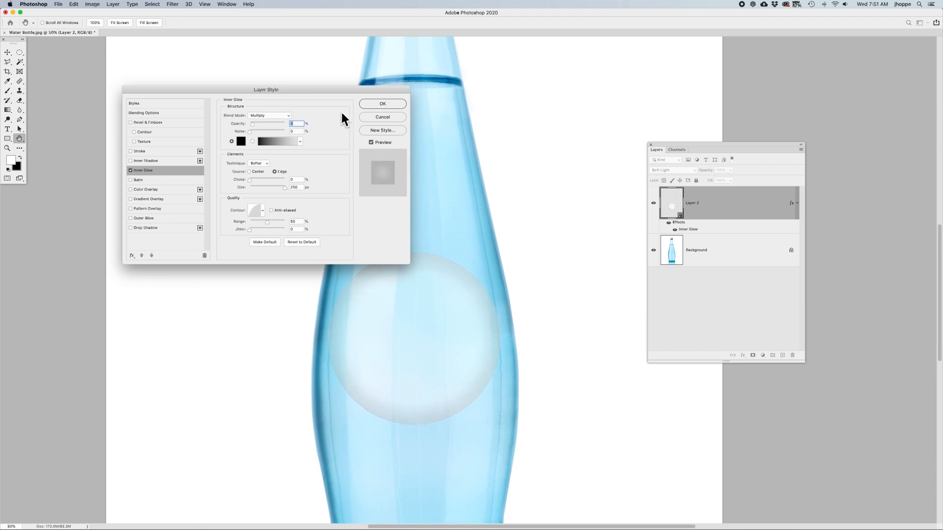
click(377, 104)
key(p)
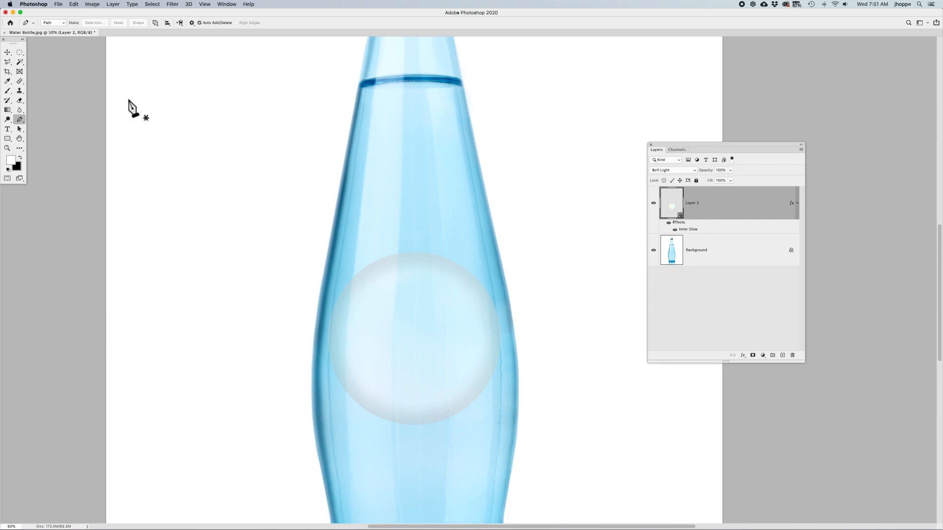
Duplicate the bubble Smart Object and set the copy's blend mode to Multiply
click(7, 52)
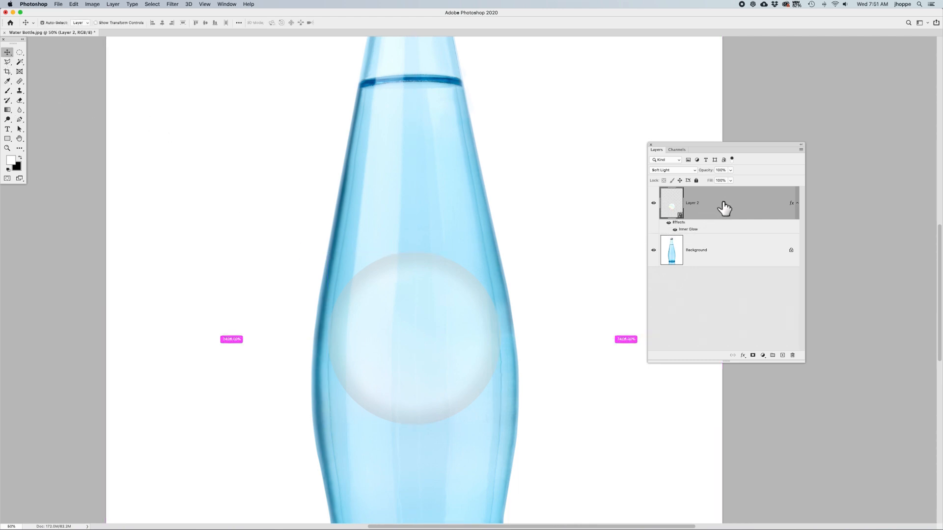
key(super+j)
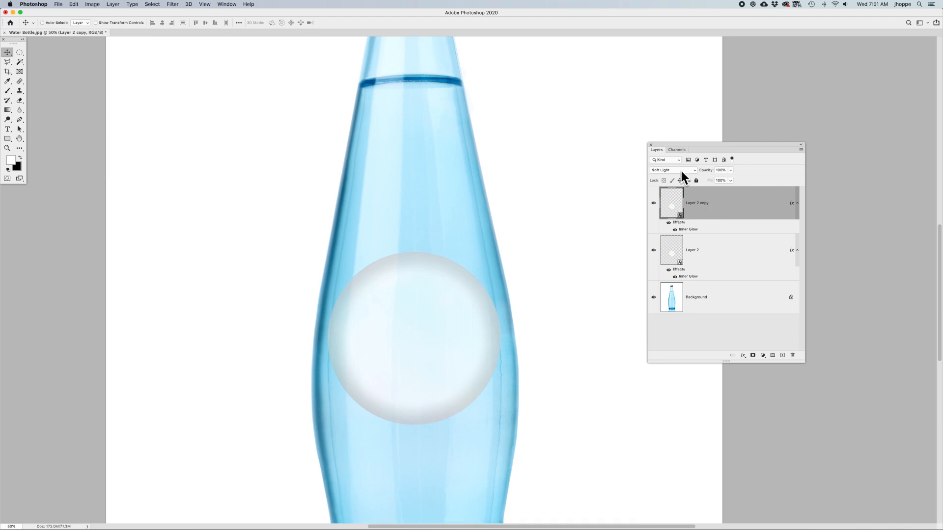
click(683, 171)
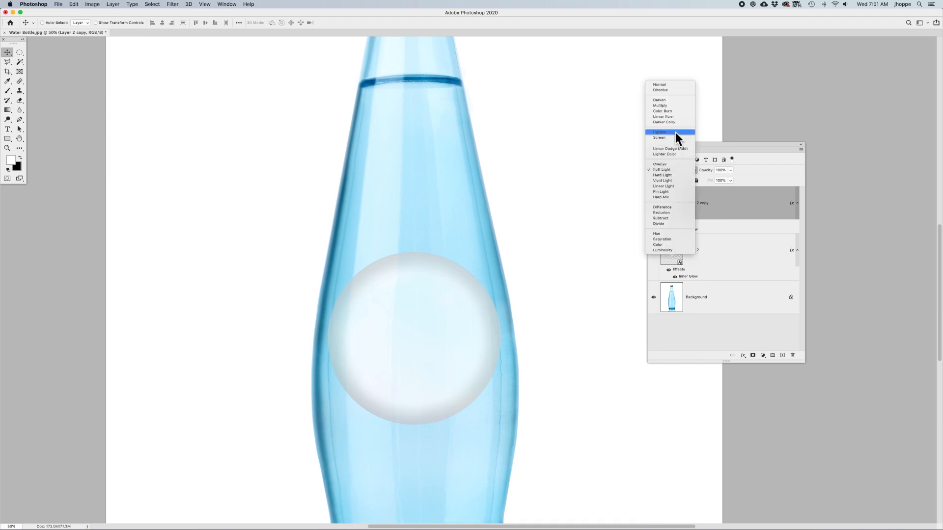
click(671, 106)
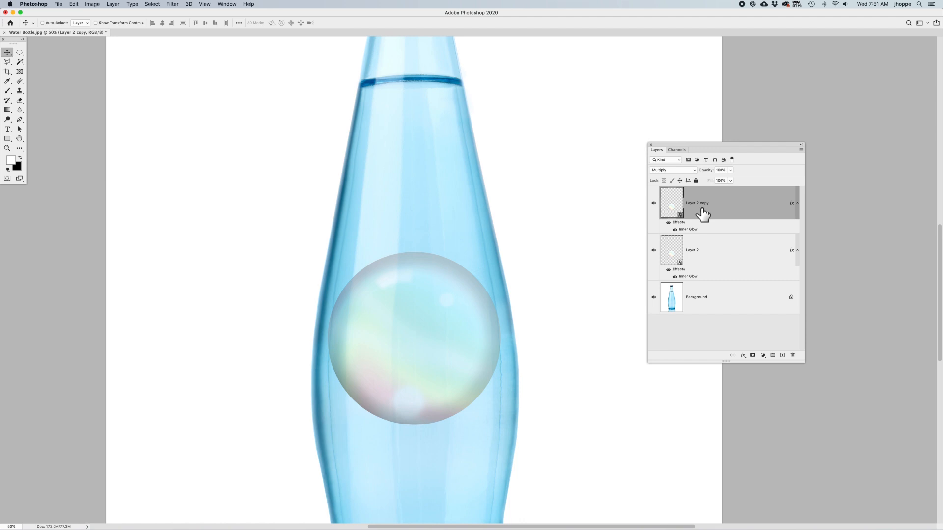
Compare the bubble copy with and without its Inner Glow and lower that glow's opacity
click(668, 223)
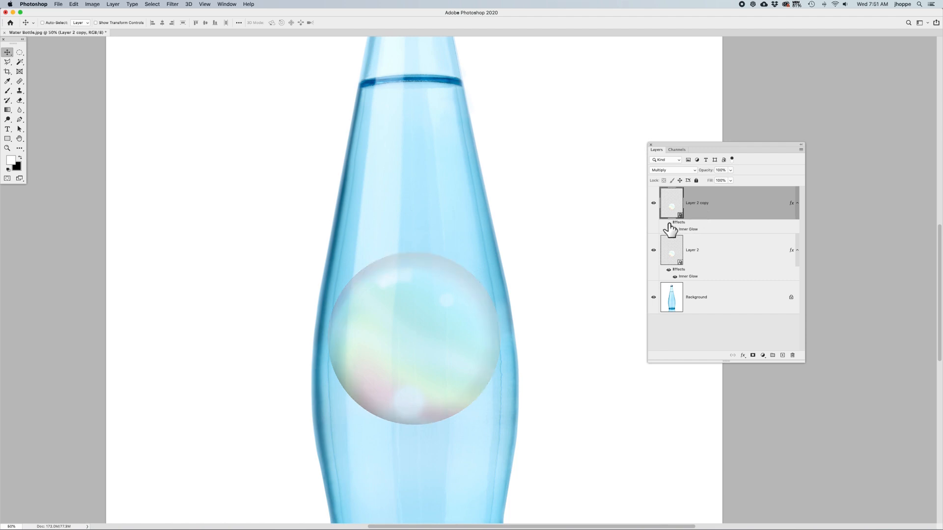
click(675, 229)
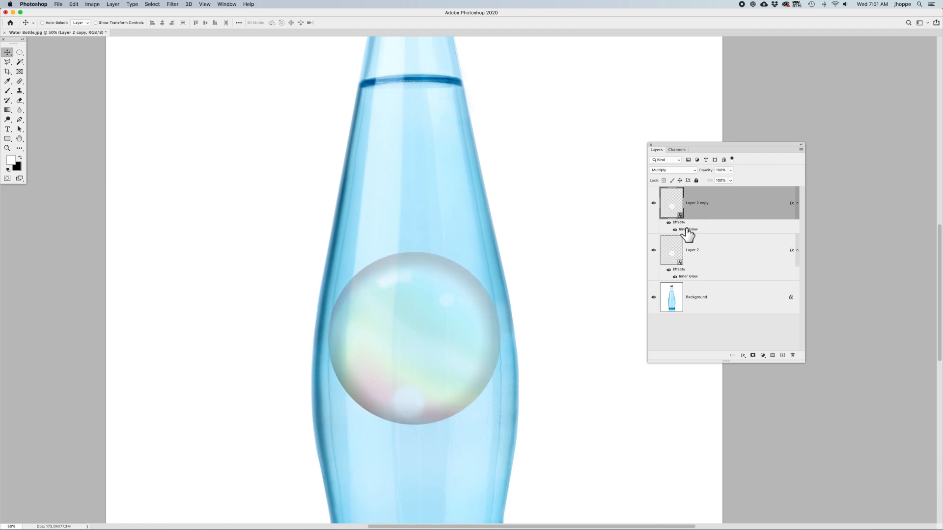
double_click(687, 231)
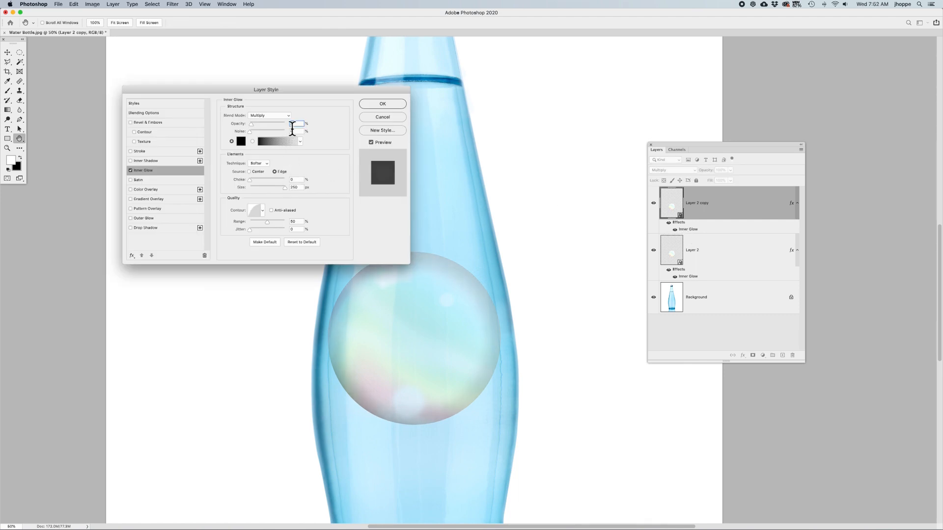
click(377, 104)
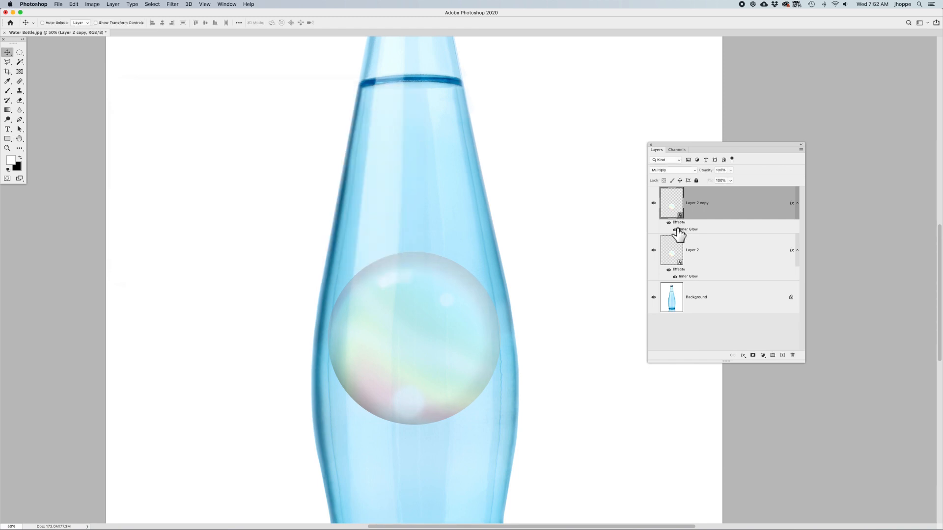
Compare the original bubble layer with and without its Inner Glow and fine-tune that glow's opacity
click(675, 277)
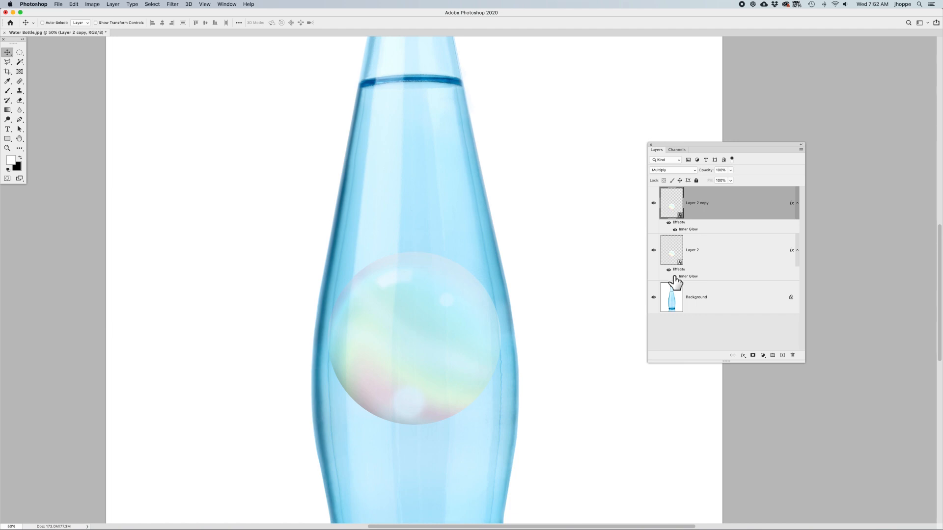
click(674, 277)
click(675, 276)
click(677, 281)
click(675, 276)
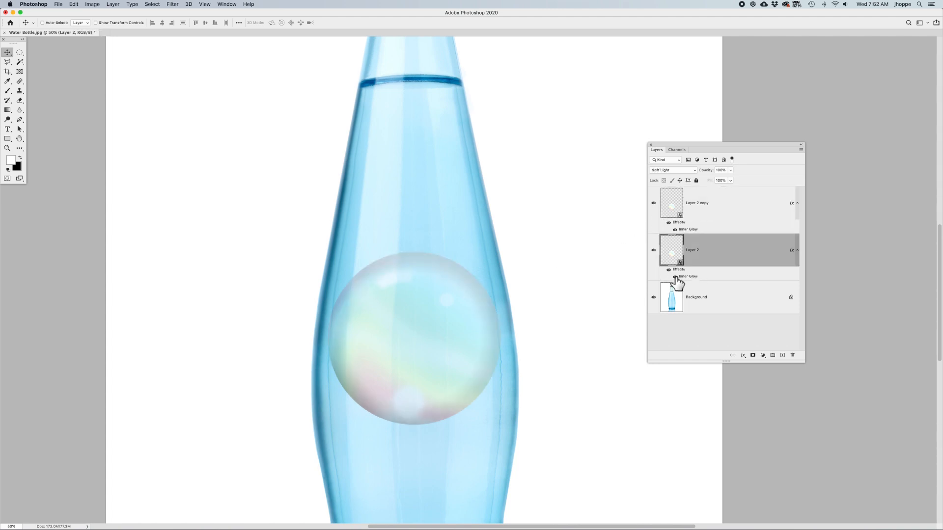
double_click(683, 277)
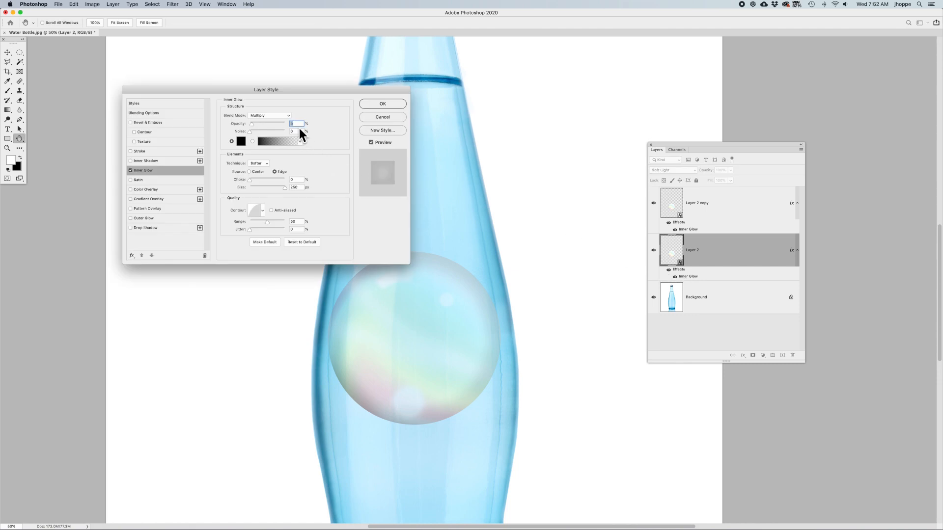
click(373, 104)
Convert the two bubble layers into one Smart Object and set its blend mode to Multiply
click(732, 203)
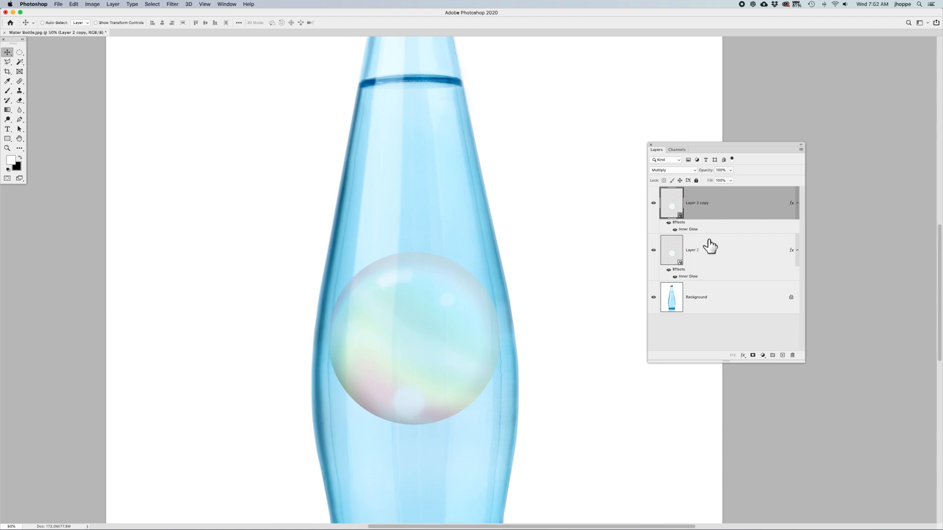
shift+click(726, 260)
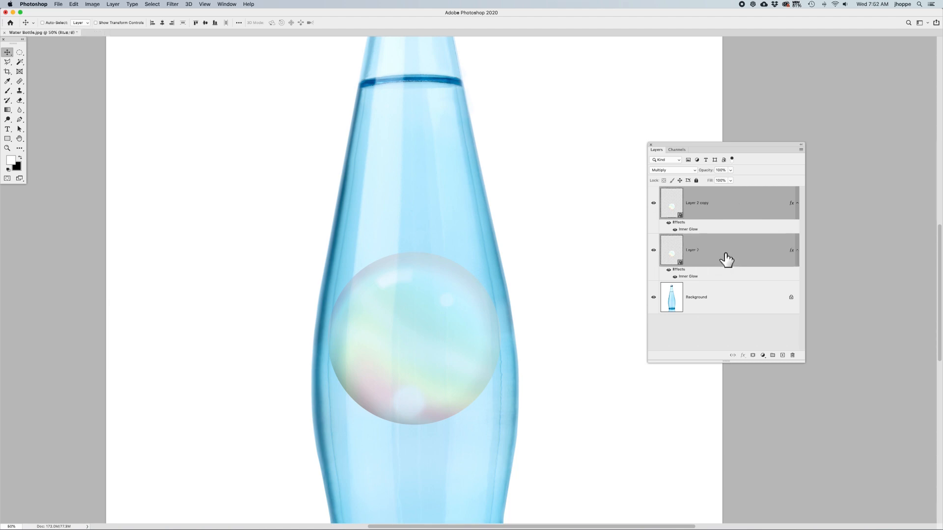
right_click(722, 196)
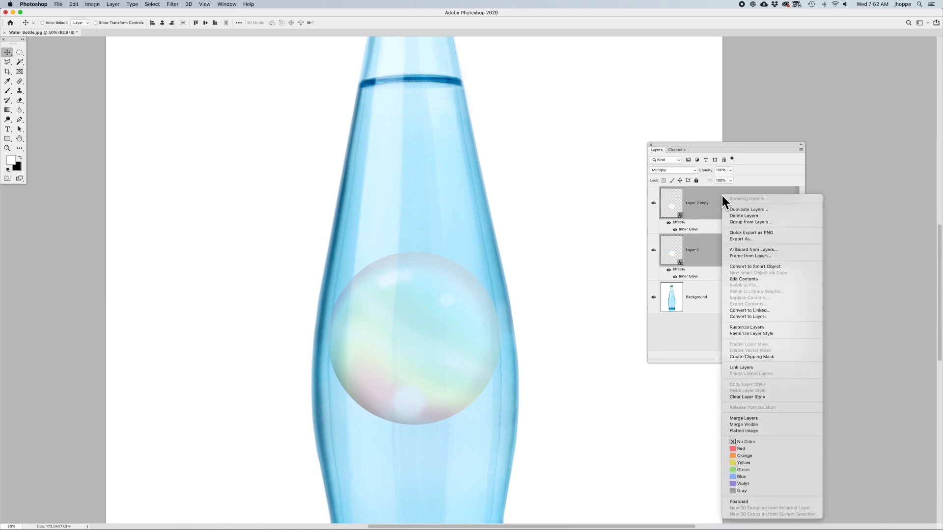
click(750, 268)
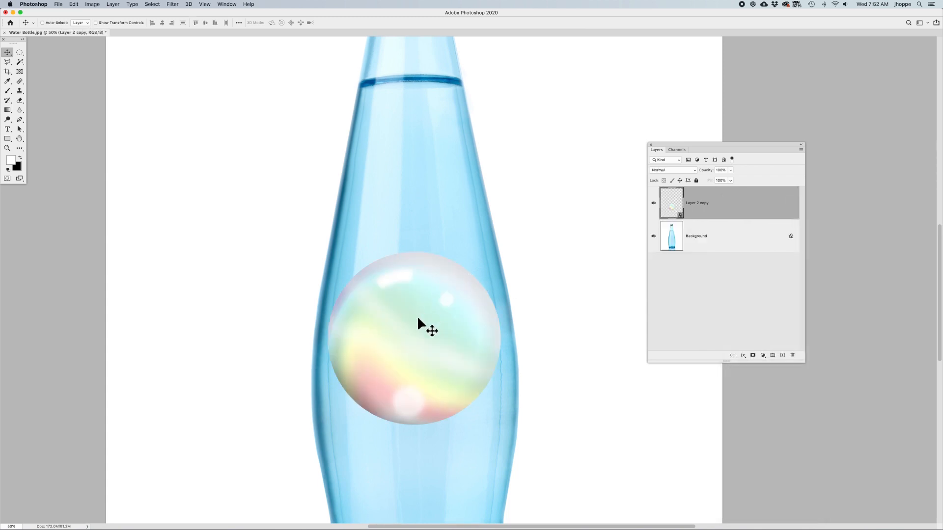
click(661, 170)
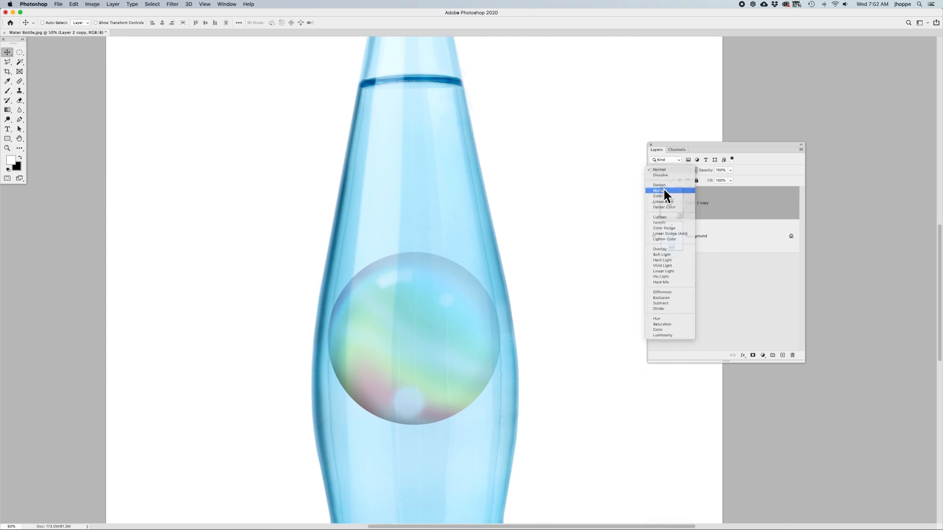
click(664, 191)
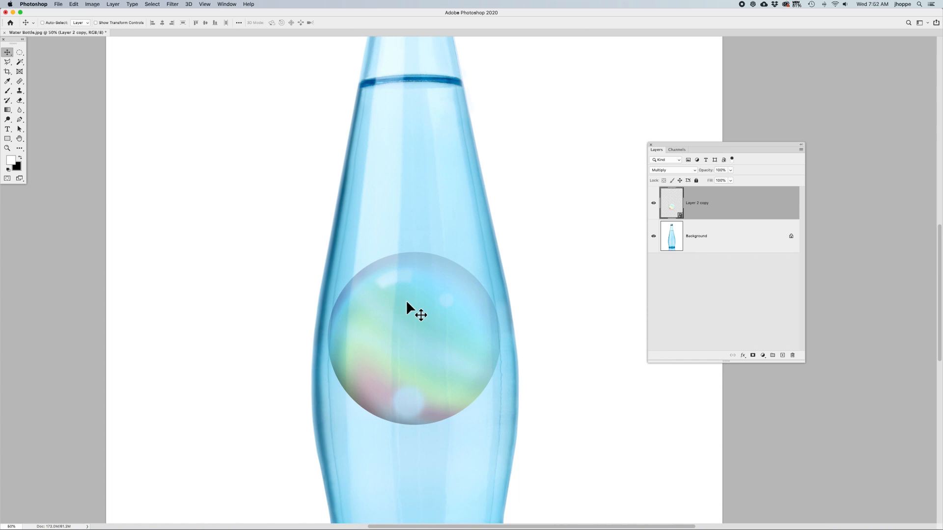
Scale the bubble down proportionally around its centre to about three quarters of its size
key(super+t)
drag(500, 250, 477, 276)
key(Return)
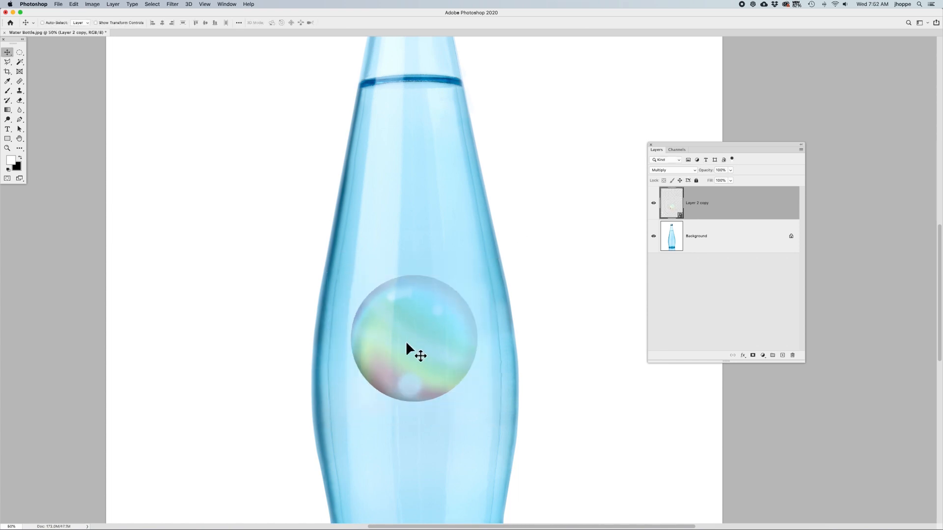
Move the bubble up so it overlaps the bottle's right edge and lower its opacity to 43%
drag(427, 314, 492, 230)
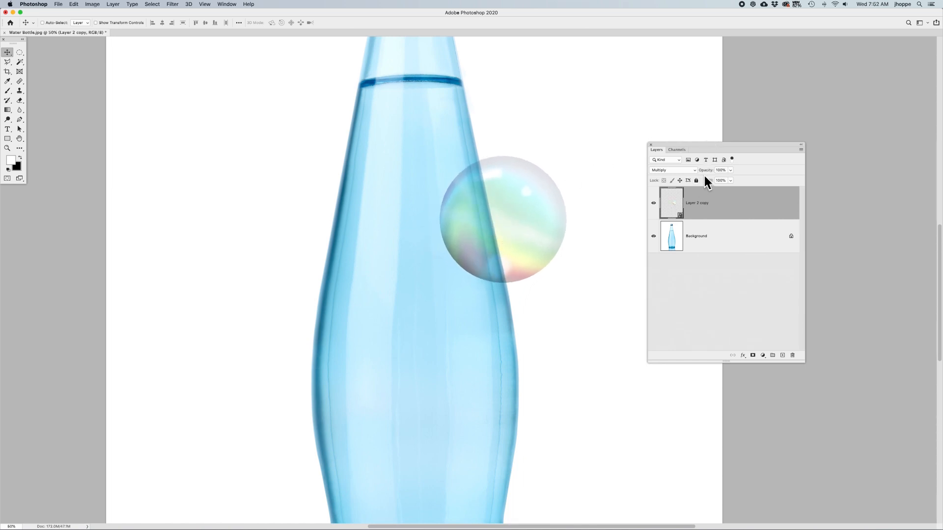
drag(707, 170, 686, 175)
drag(557, 224, 546, 192)
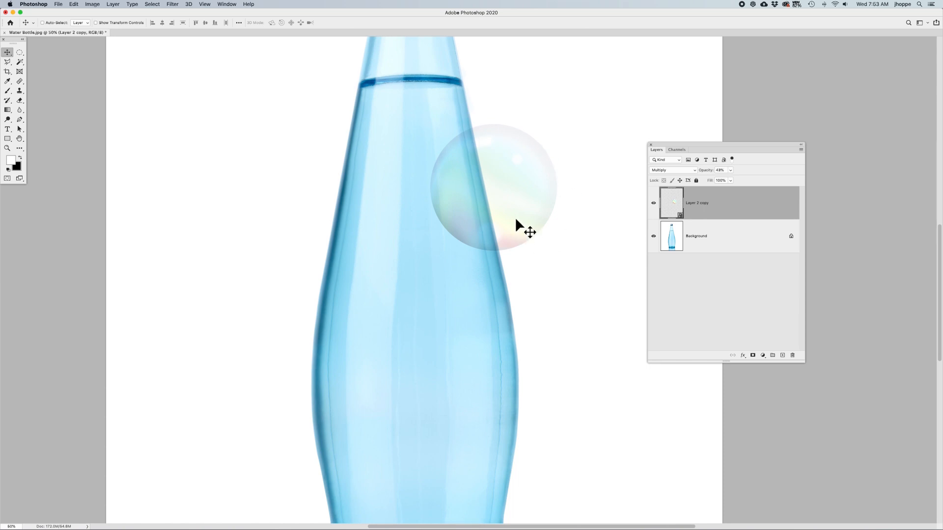
Open the bubble Smart Object's contents and, with Layer 2 copy hidden, lower Layer 2's opacity to 76%
double_click(680, 220)
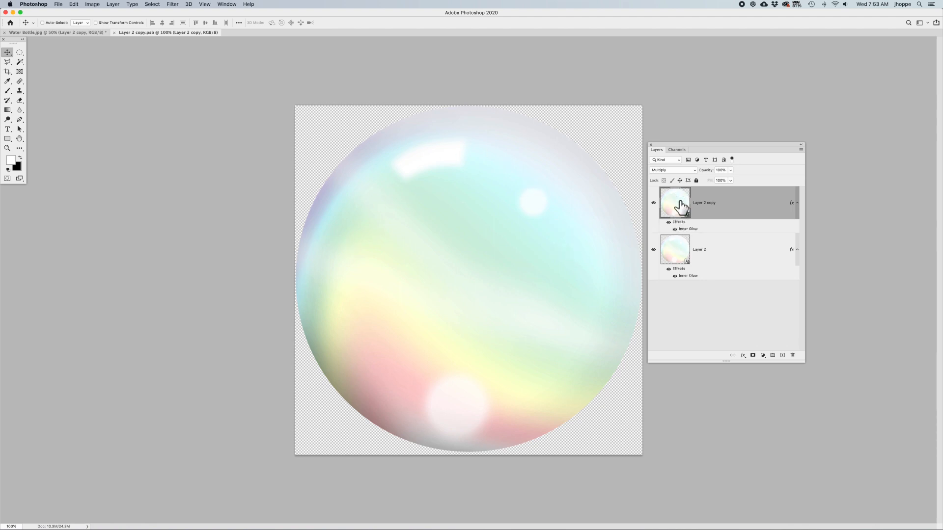
click(718, 257)
click(653, 203)
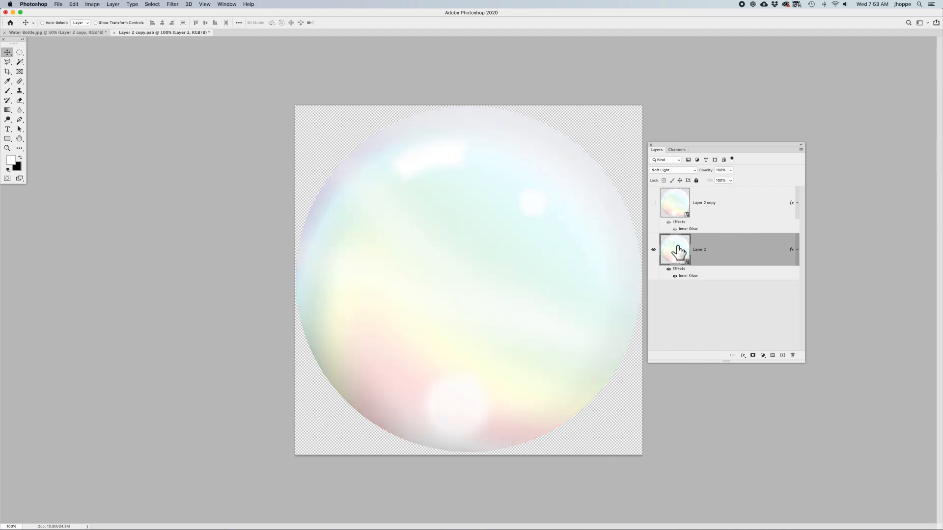
drag(708, 176, 699, 175)
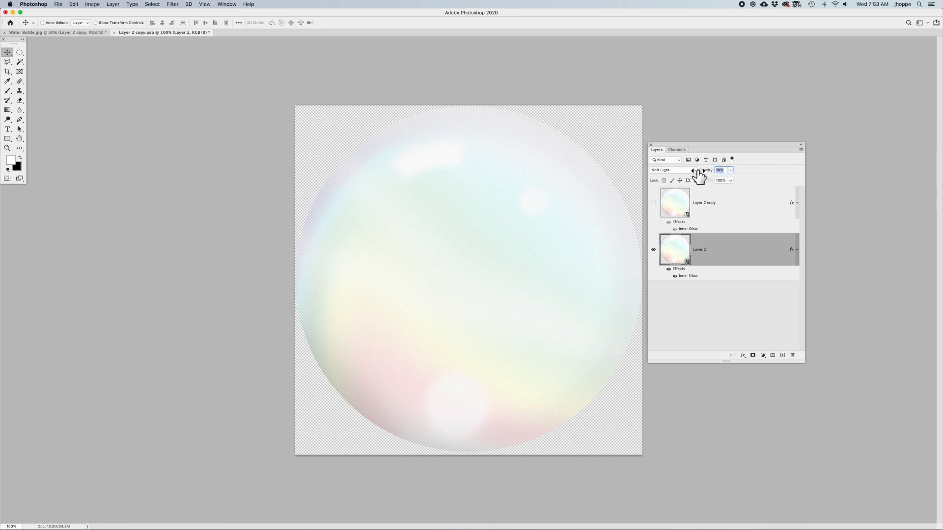
Show Layer 2 copy with Layer 2 hidden, lower the copy's opacity to 78%, and save and close the Smart Object
click(653, 203)
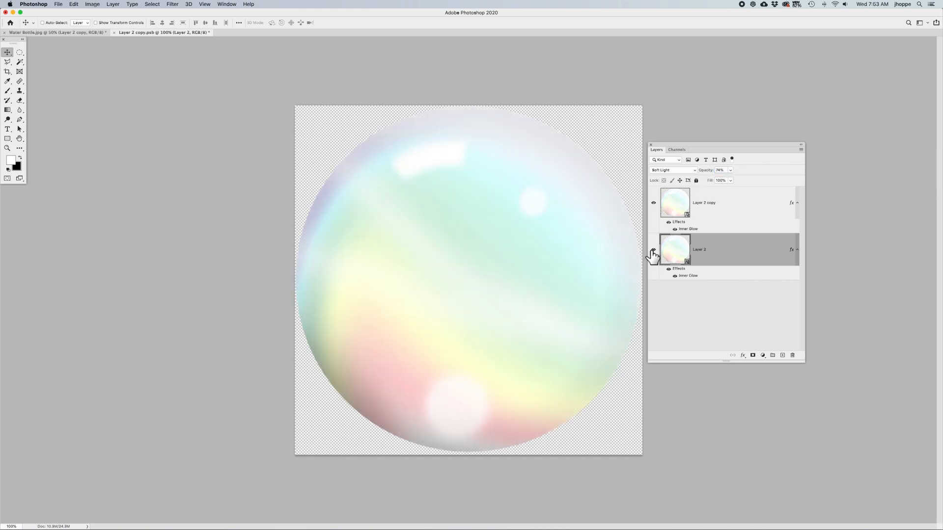
click(653, 251)
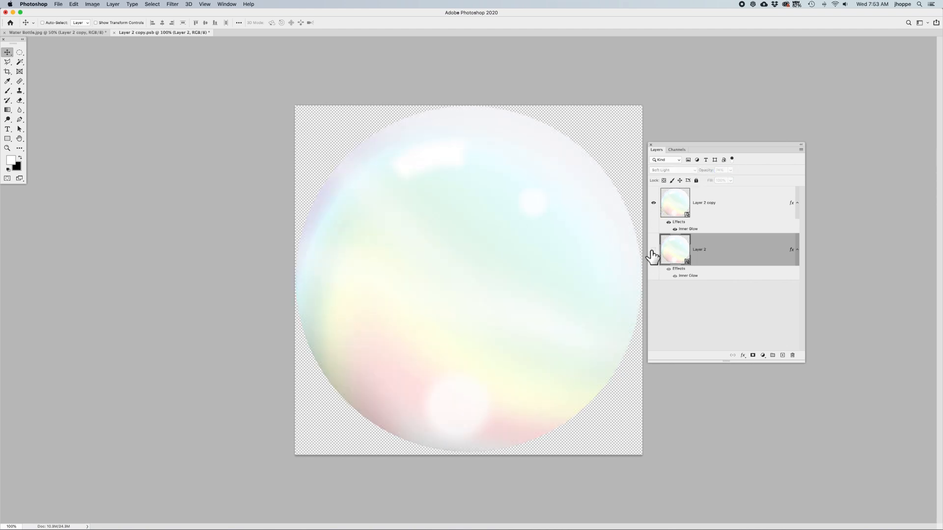
click(678, 202)
drag(706, 173, 697, 175)
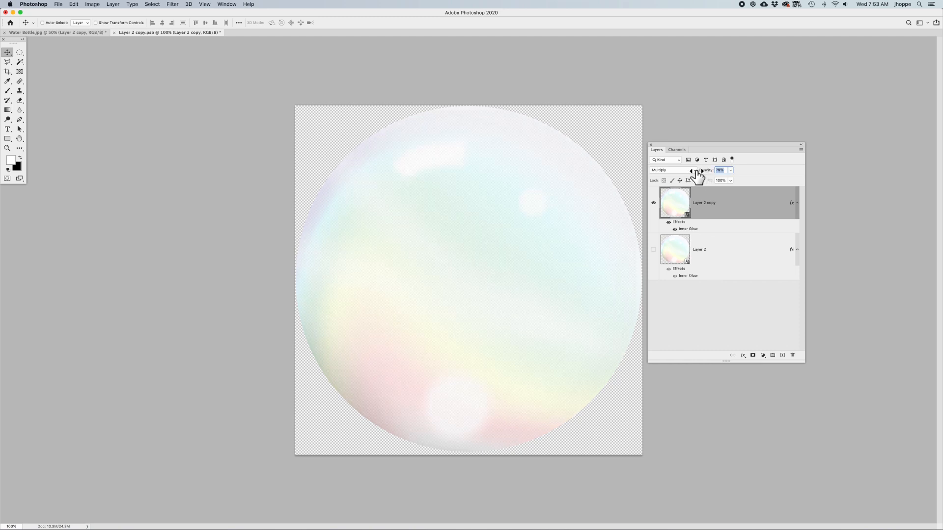
key(super+s)
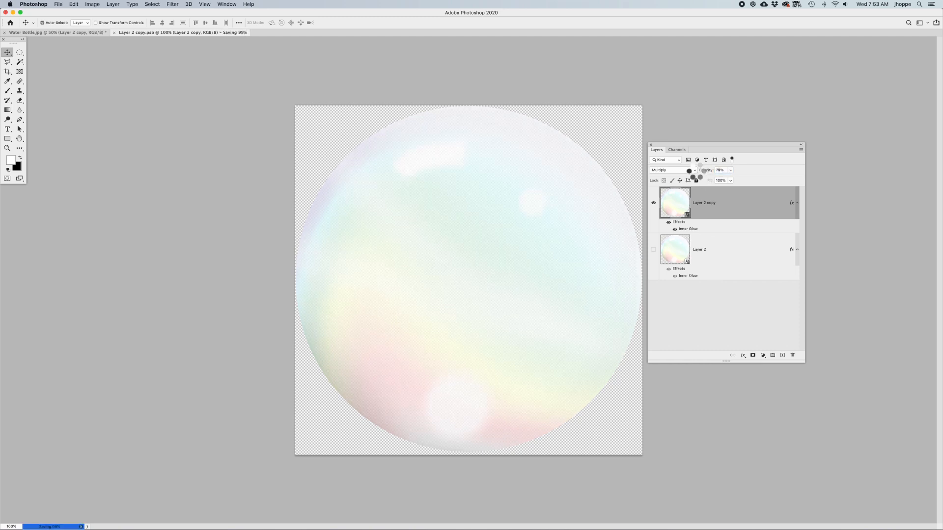
key(super+w)
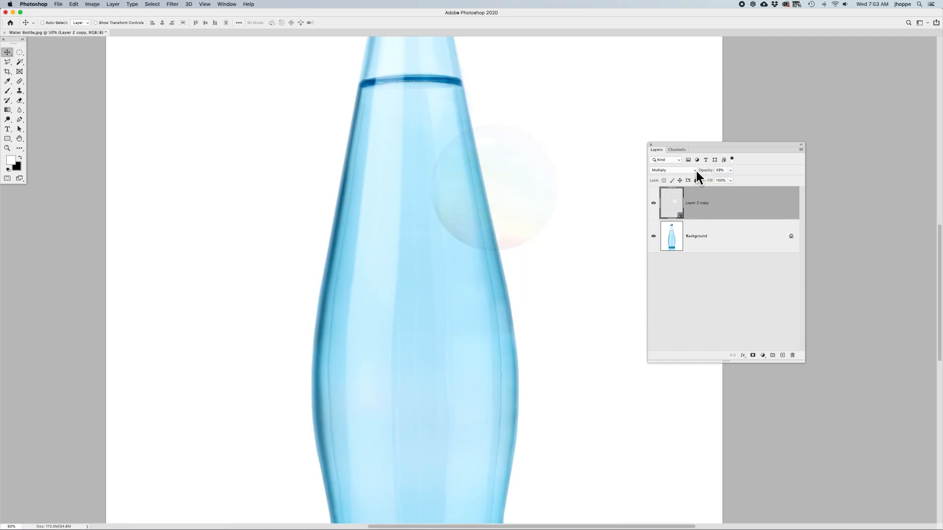
Raise the bubble Smart Object's opacity to 88% and move the bubble slightly down along the bottle's edge
drag(704, 173, 717, 172)
drag(506, 212, 508, 235)
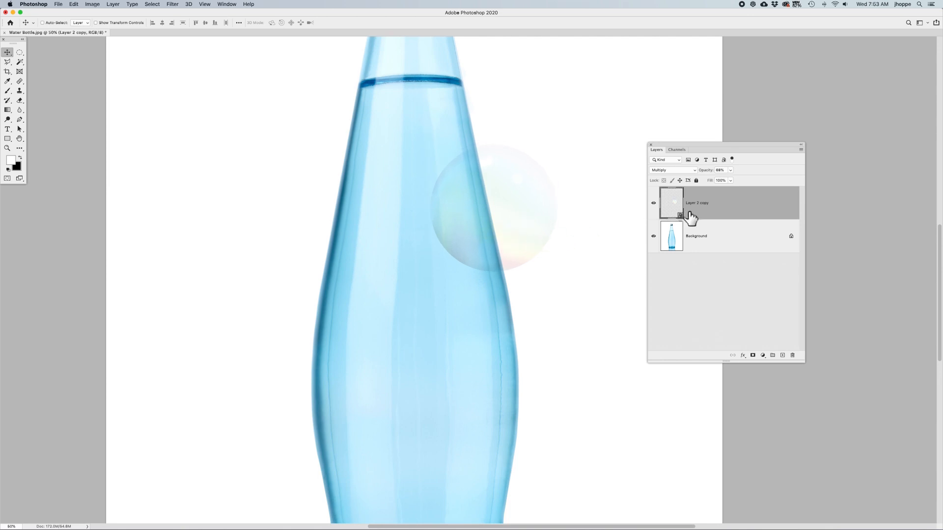
Add a new empty layer above the bubble and clip it to the bubble layer
click(782, 355)
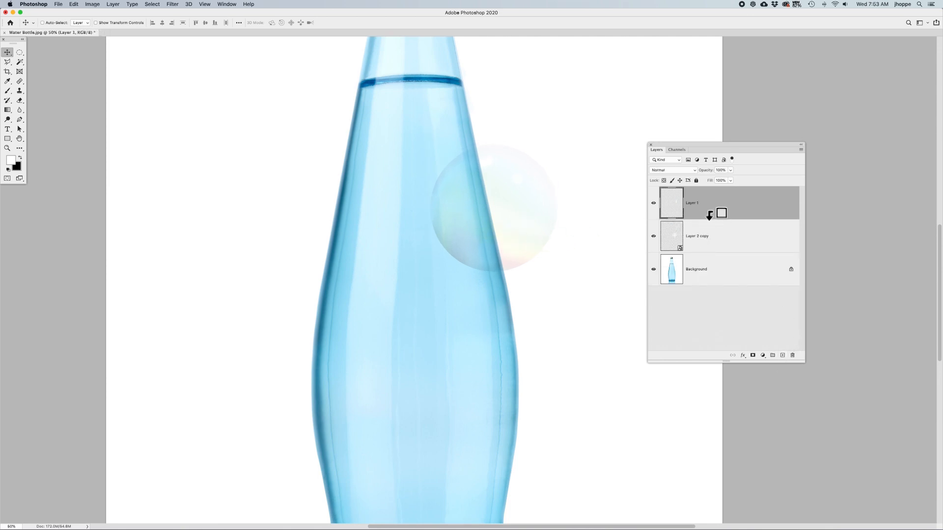
alt+click(709, 217)
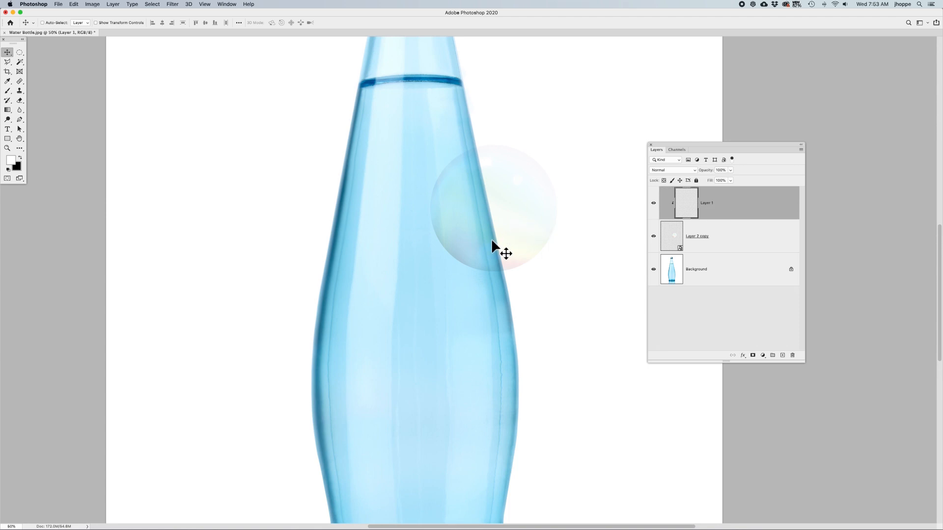
Paint white over the bubble's upper right area with an enlarged soft brush and lower the clipped layer's opacity to 68%
key(b)
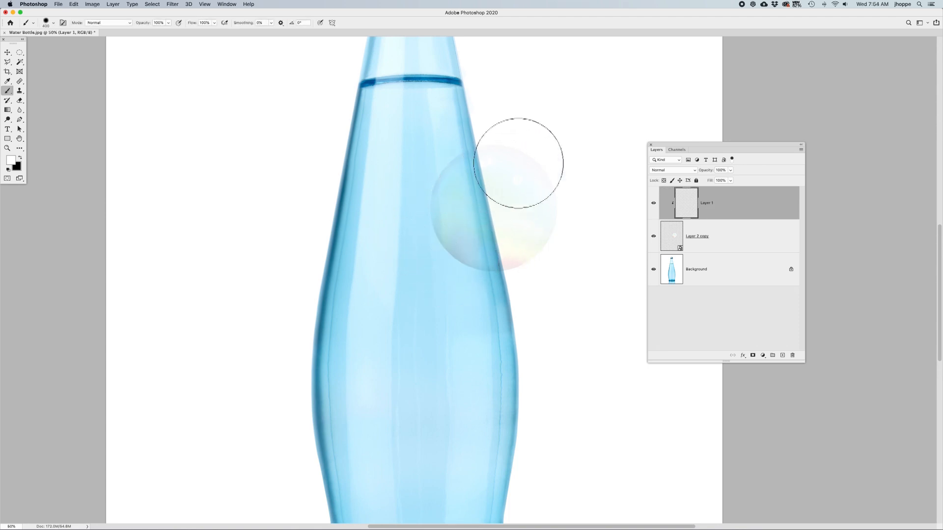
key(bracketright)
key(bracketright)
key(bracketright)
key(bracketright)
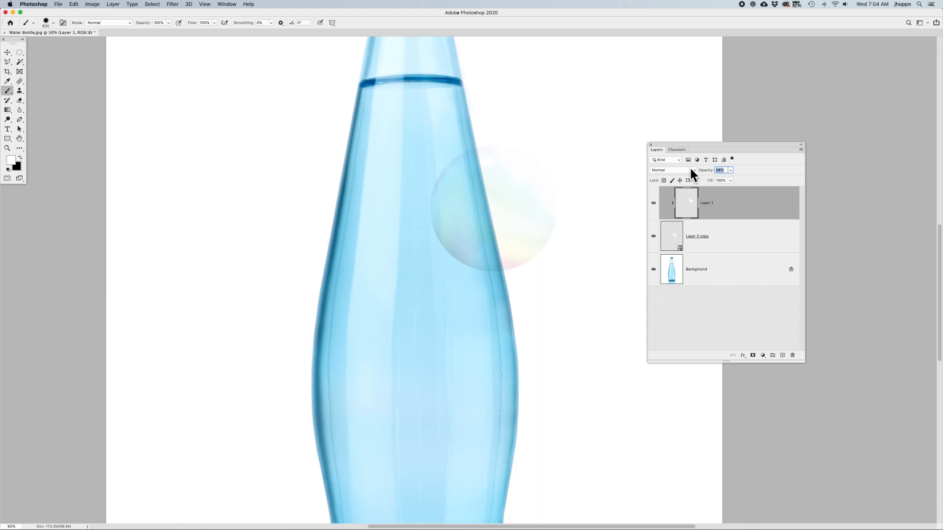
key(Return)
Hide the clipped white paint layer and select the bubble Smart Object layer
click(653, 203)
click(725, 249)
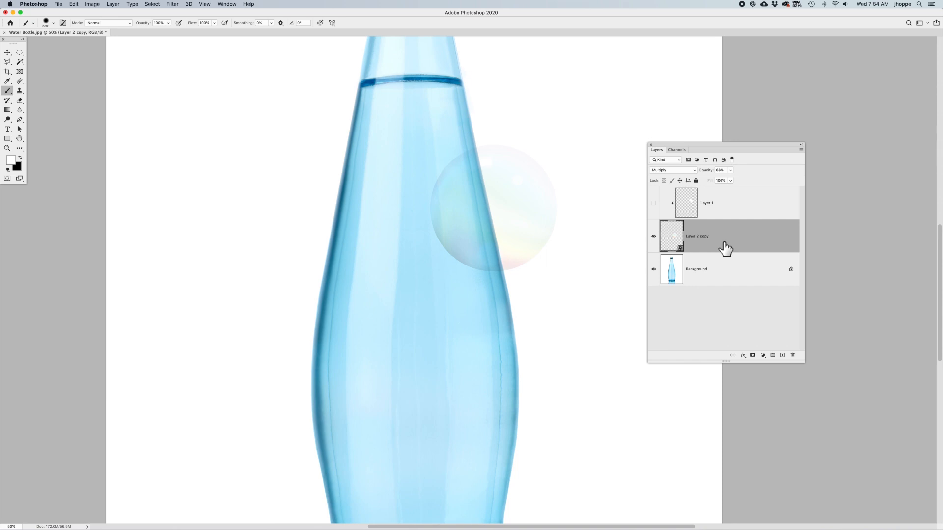